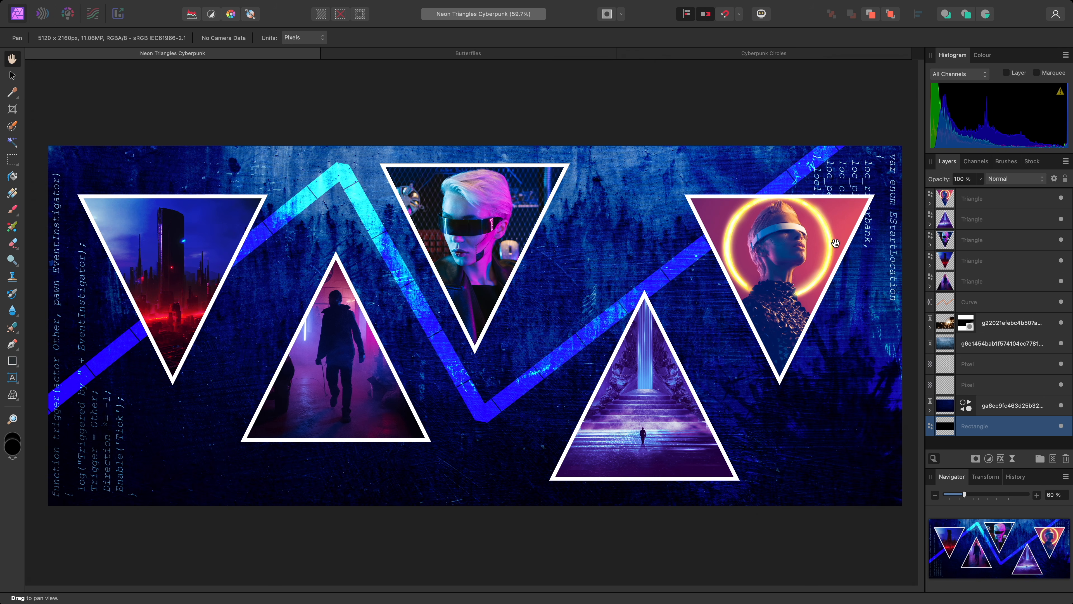
Select all five Triangle layers with the Move tool and open the alignment options.
left_click(1000, 198)
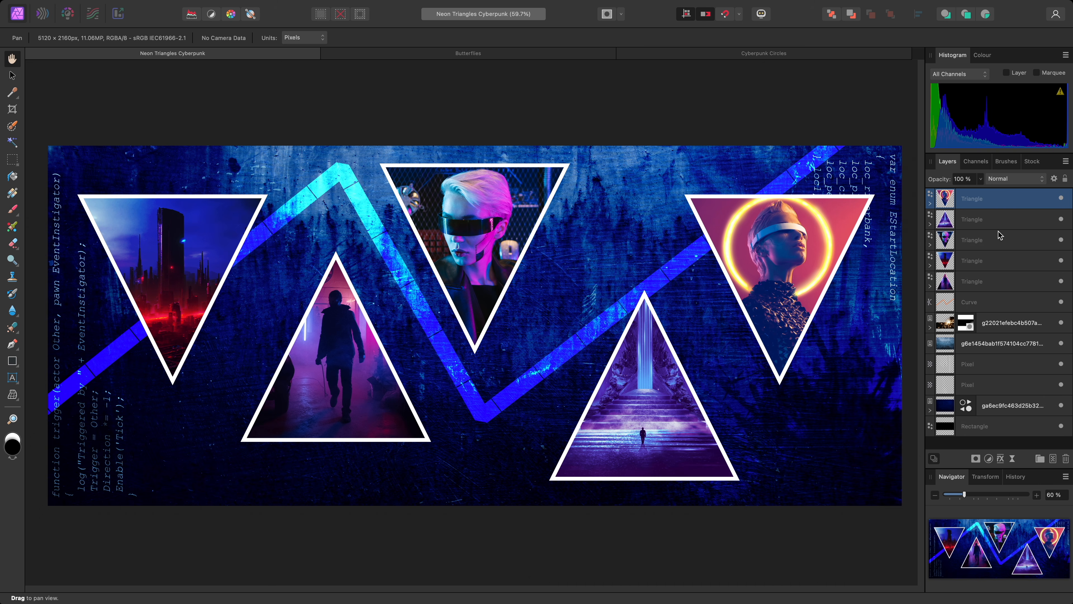
left_click(996, 286, "shift")
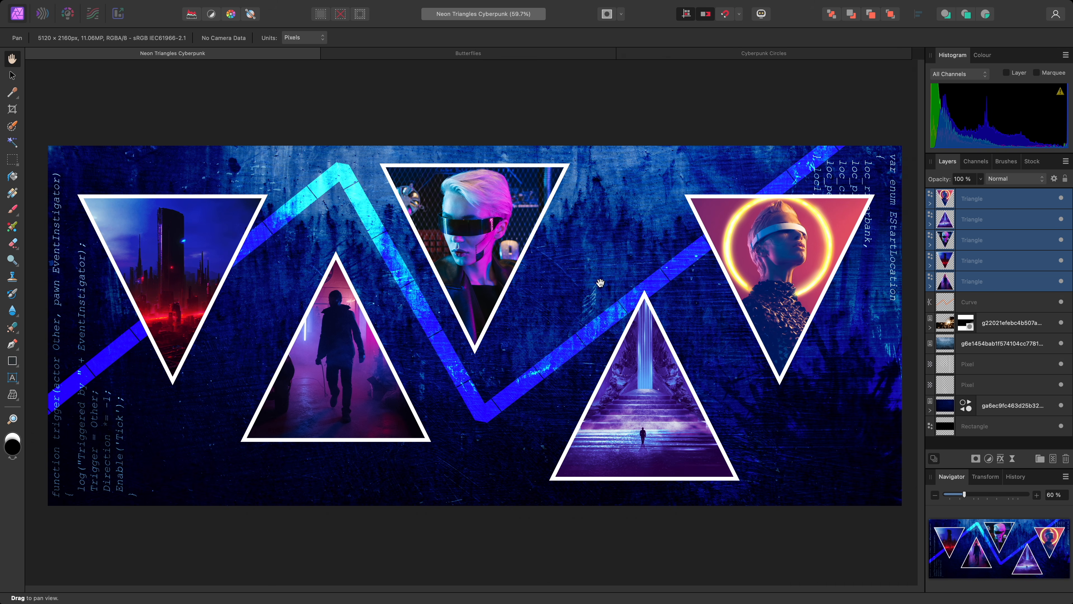
key("v")
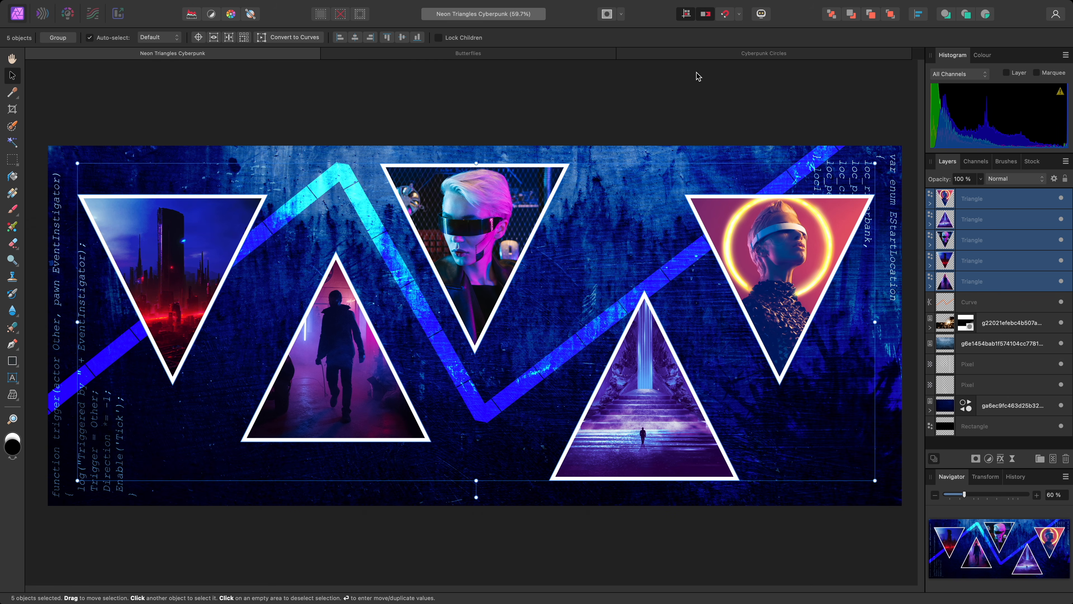
left_click(919, 14)
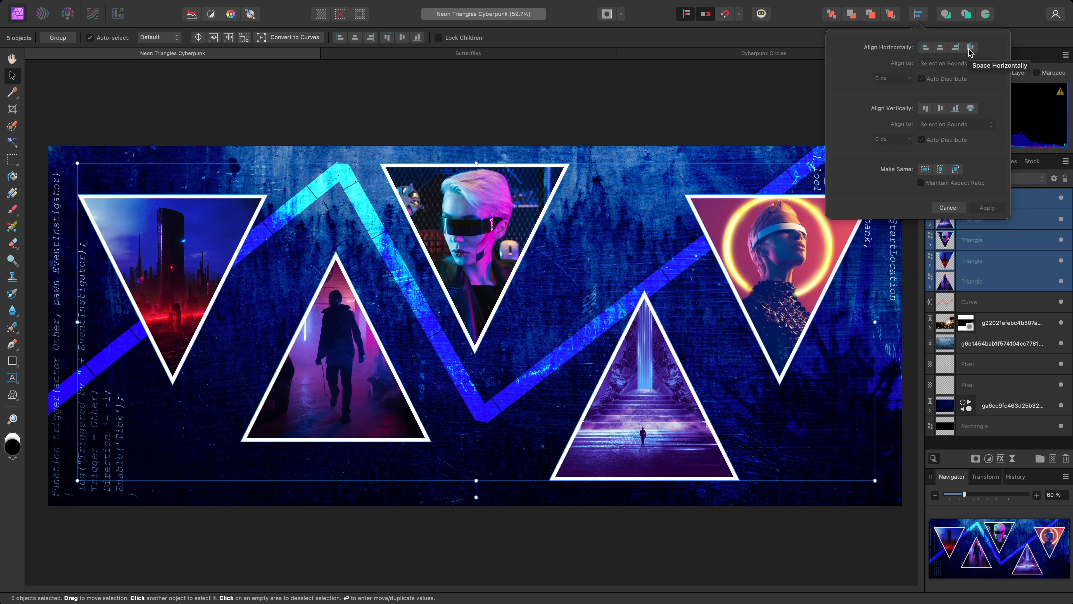
Try aligning the five triangles horizontally by their left edges, centres and right edges, and switch the horizontal alignment off again.
left_click(925, 47)
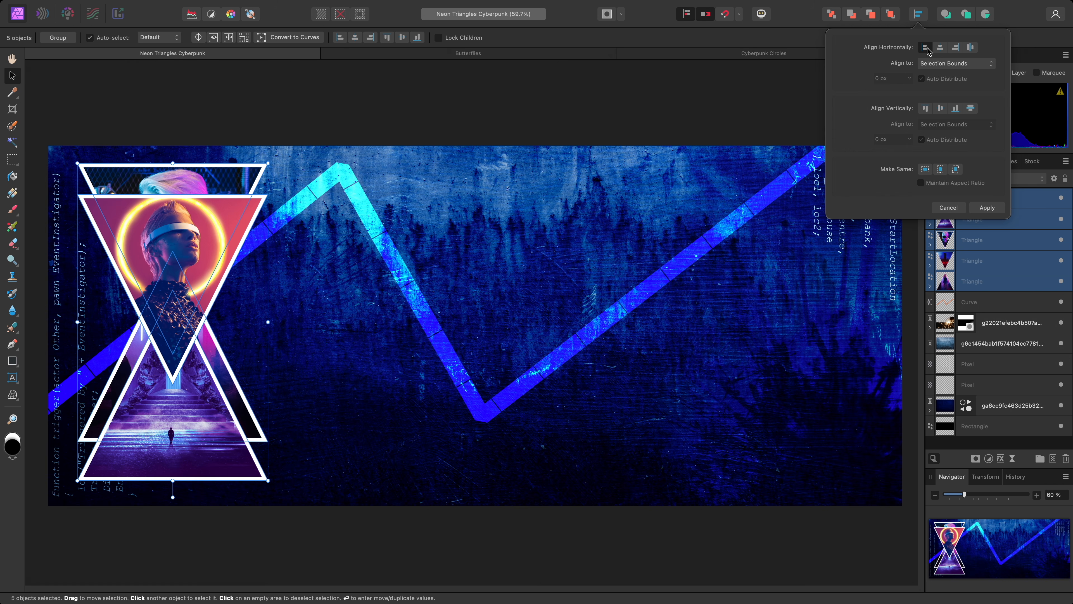
left_click(939, 48)
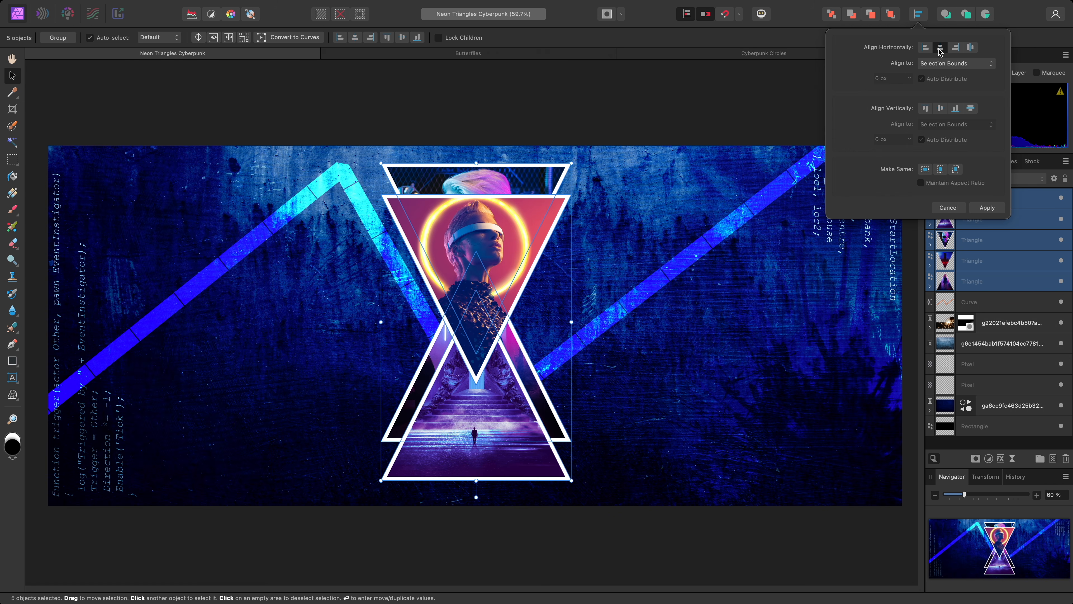
left_click(955, 48)
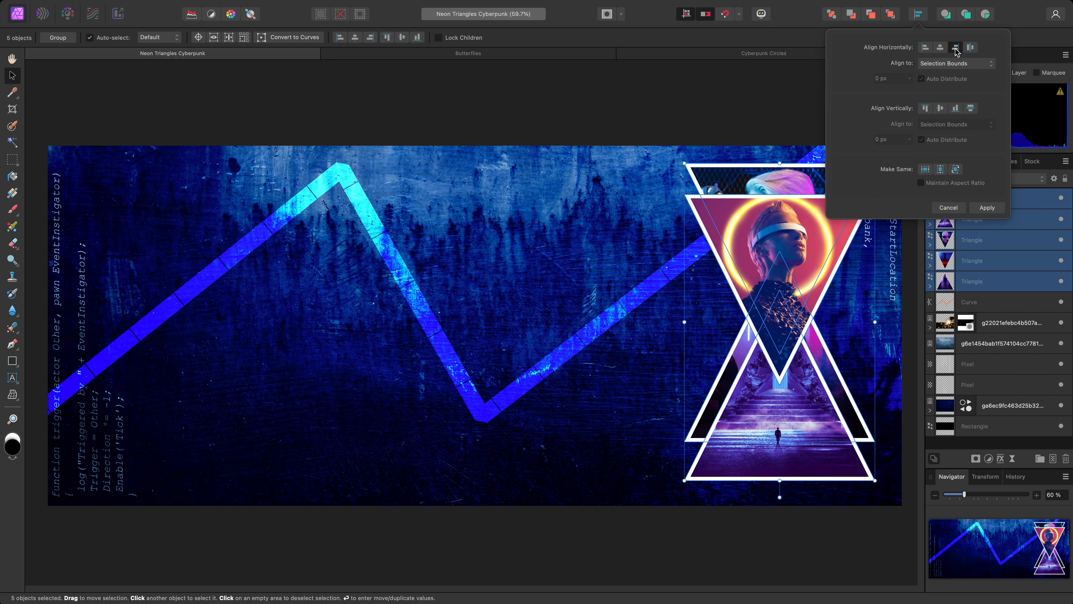
left_click(956, 50)
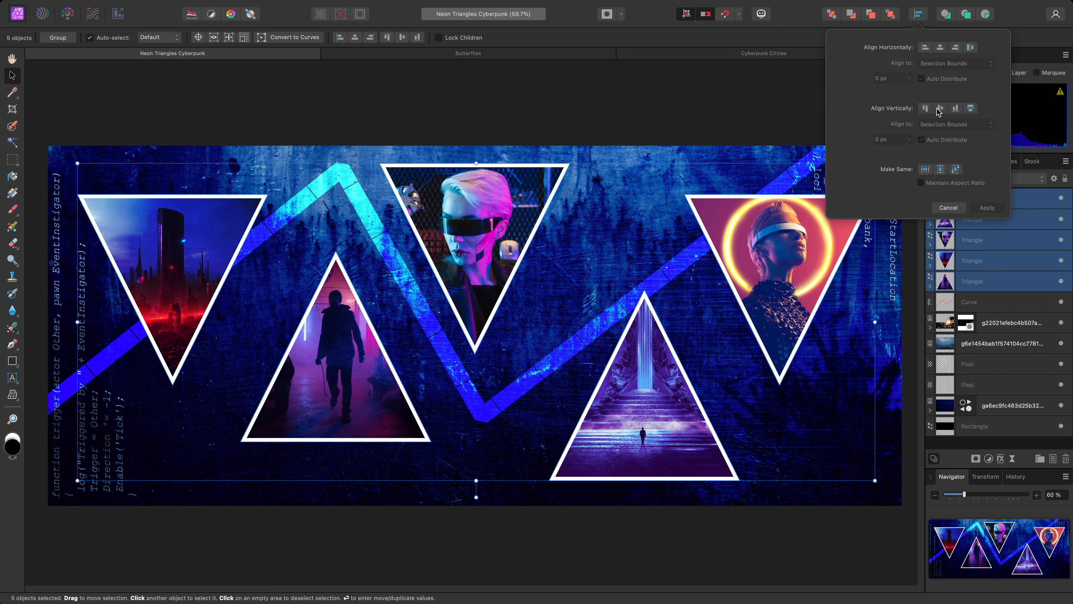
Align the five triangles vertically by their middles, relative to the Spread.
left_click(939, 109)
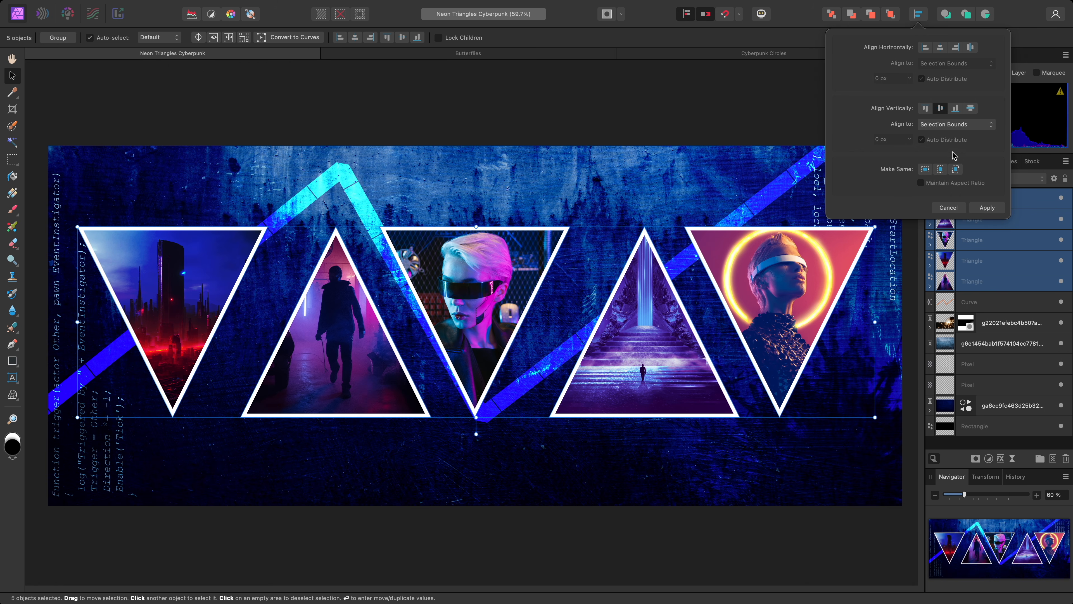
left_click(969, 125)
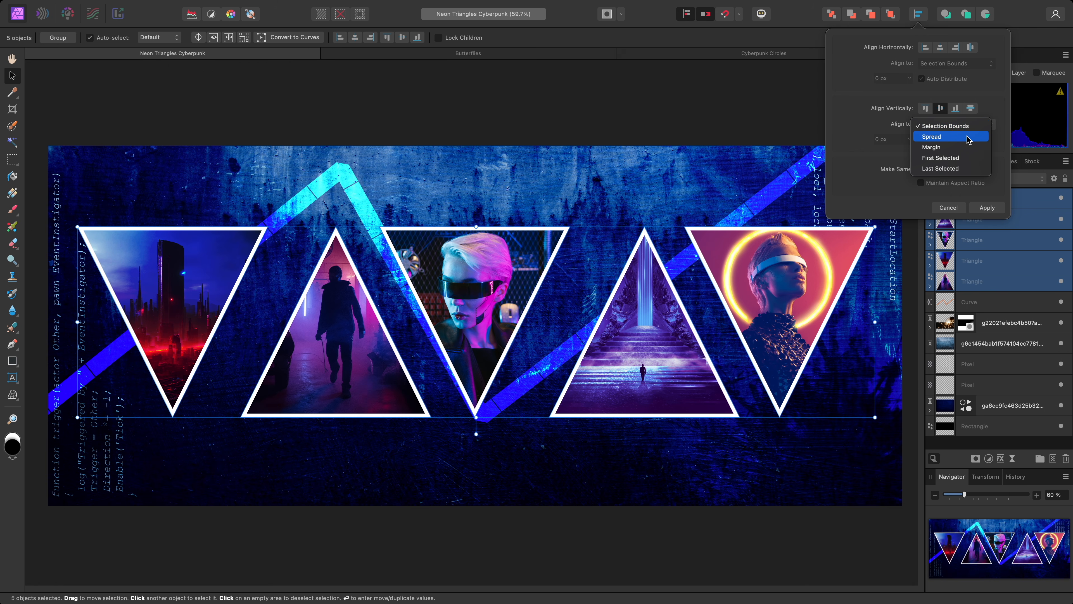
left_click(969, 136)
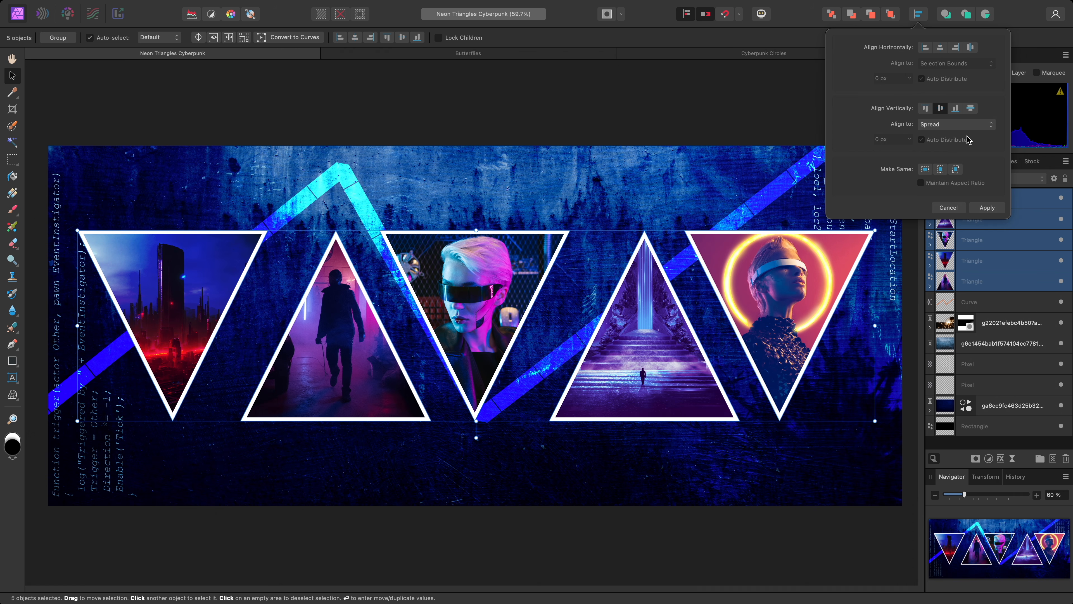
Space the triangles horizontally at -400 px with Auto Distribute off, and apply the alignment.
left_click(971, 47)
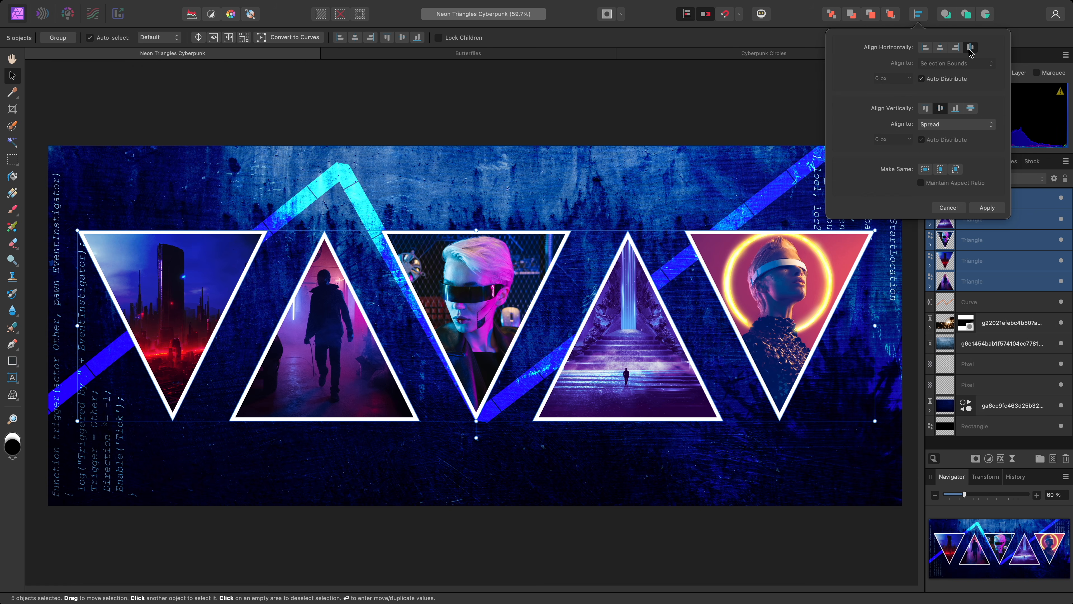
left_click(944, 80)
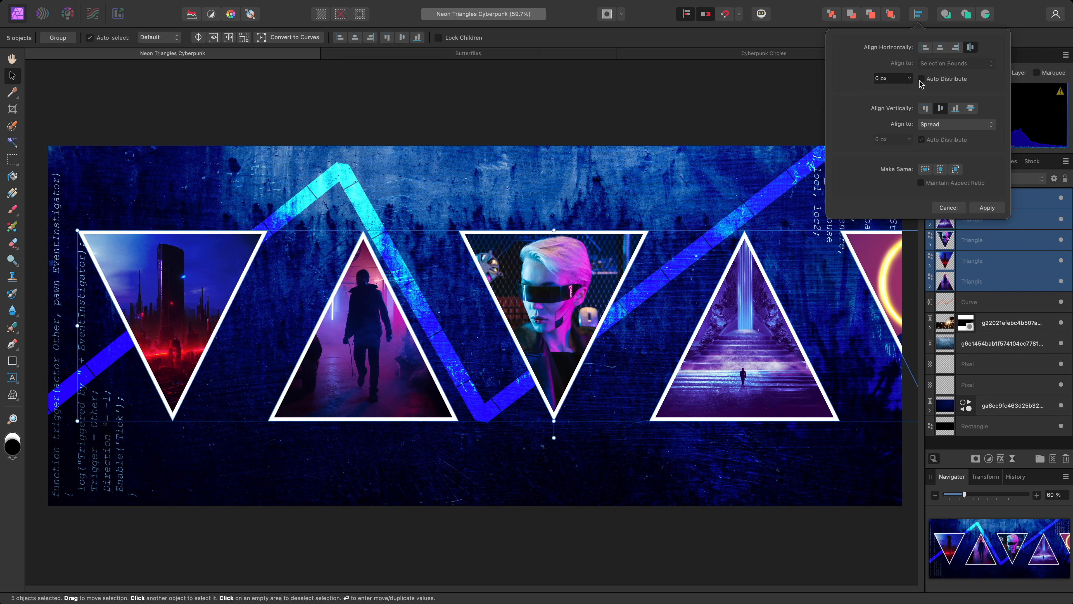
left_click(909, 78)
left_click_drag(908, 91, 861, 81)
type("-400")
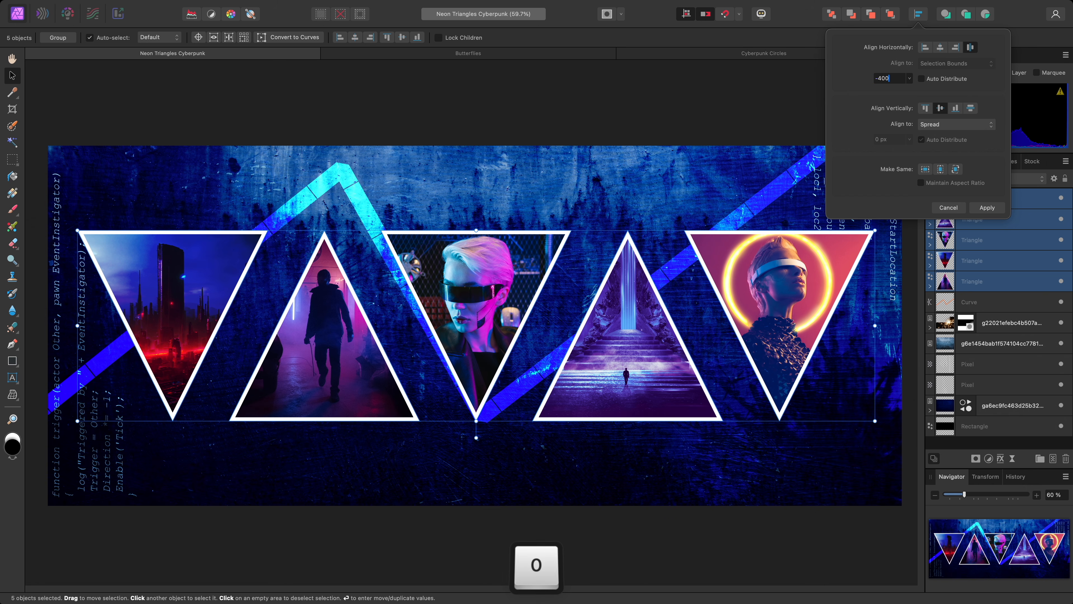
key("Return")
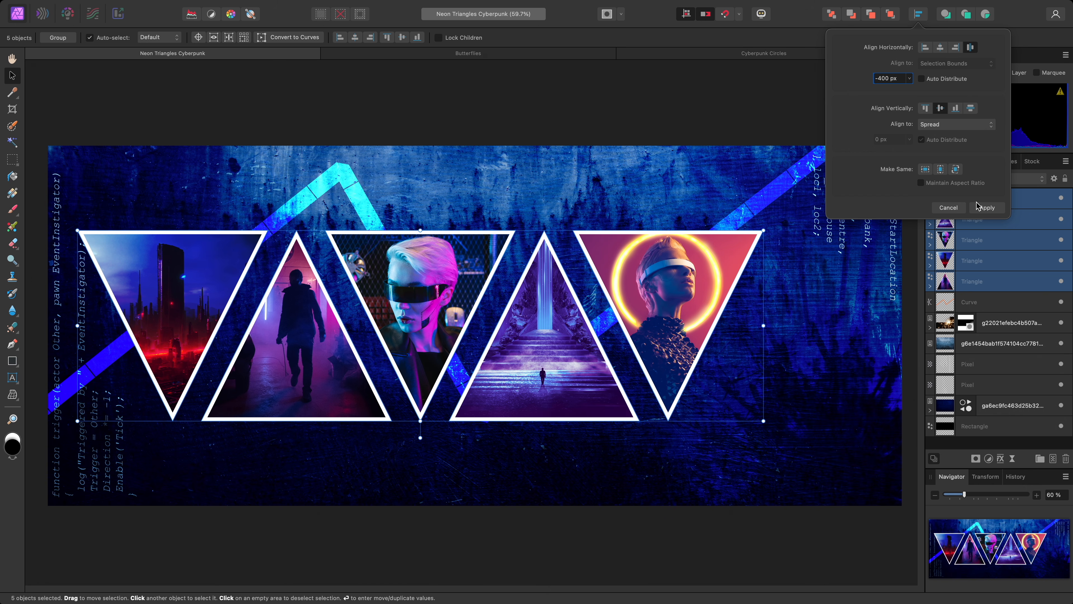
left_click(980, 208)
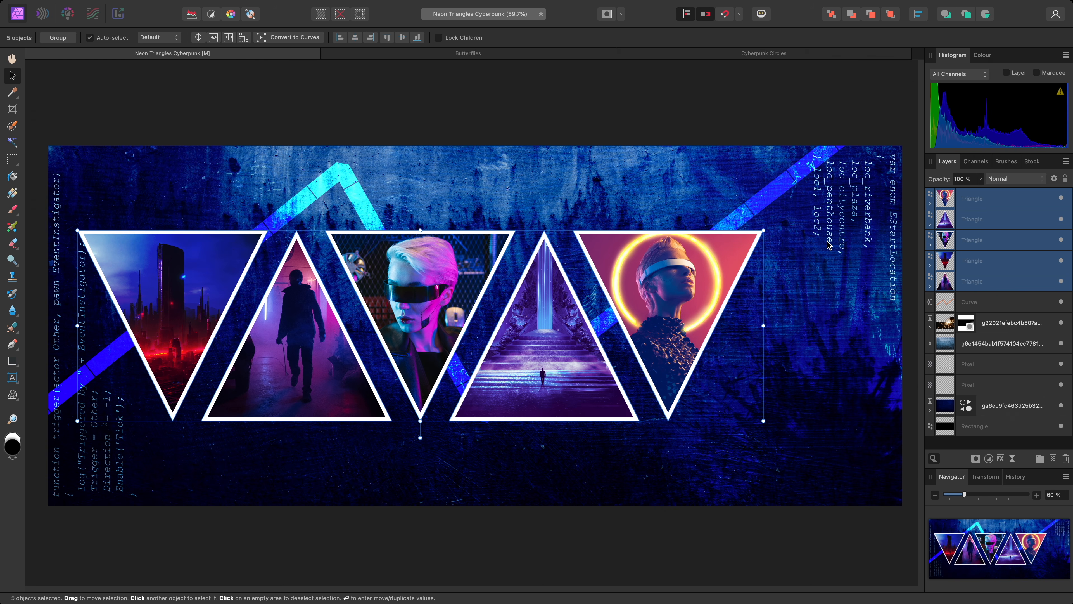
Try centring the five ungrouped triangles horizontally and cancel the alignment.
left_click(919, 15)
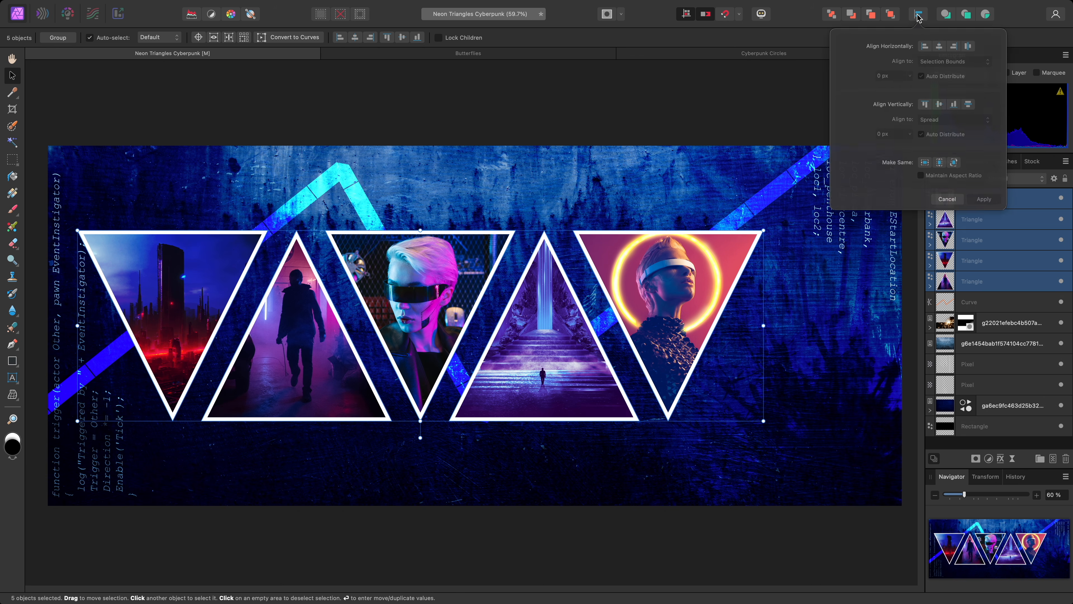
left_click(940, 48)
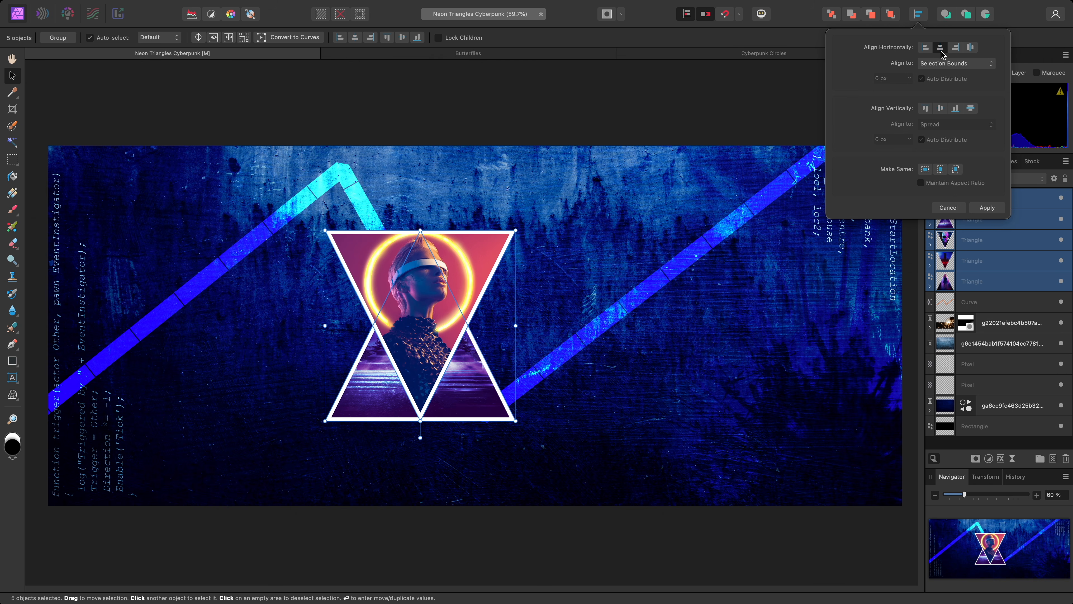
left_click(939, 208)
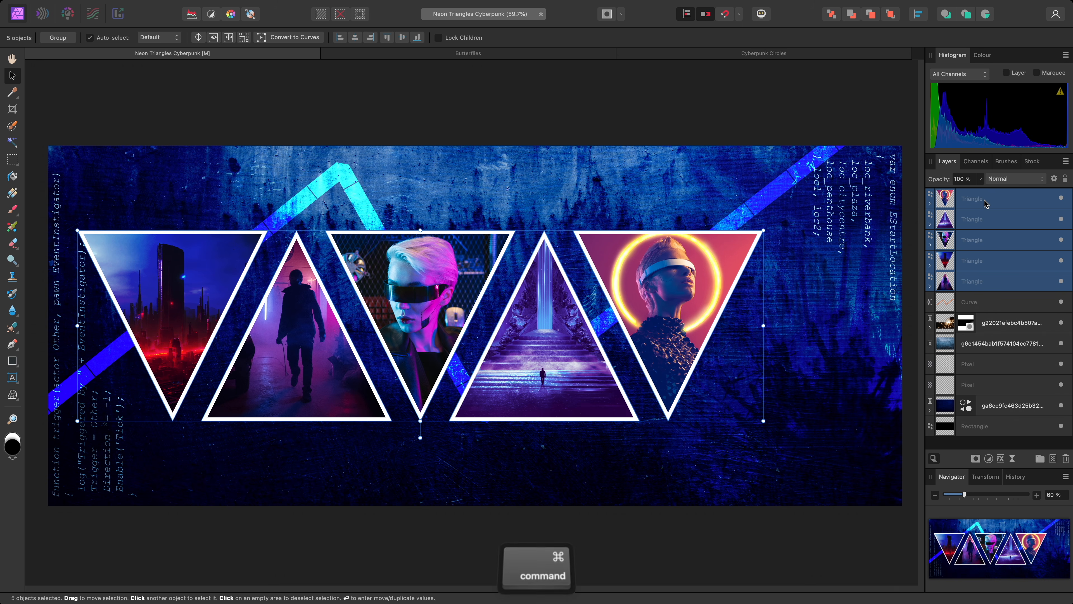
Group the five triangles and centre the group horizontally on the Spread.
key("super+g")
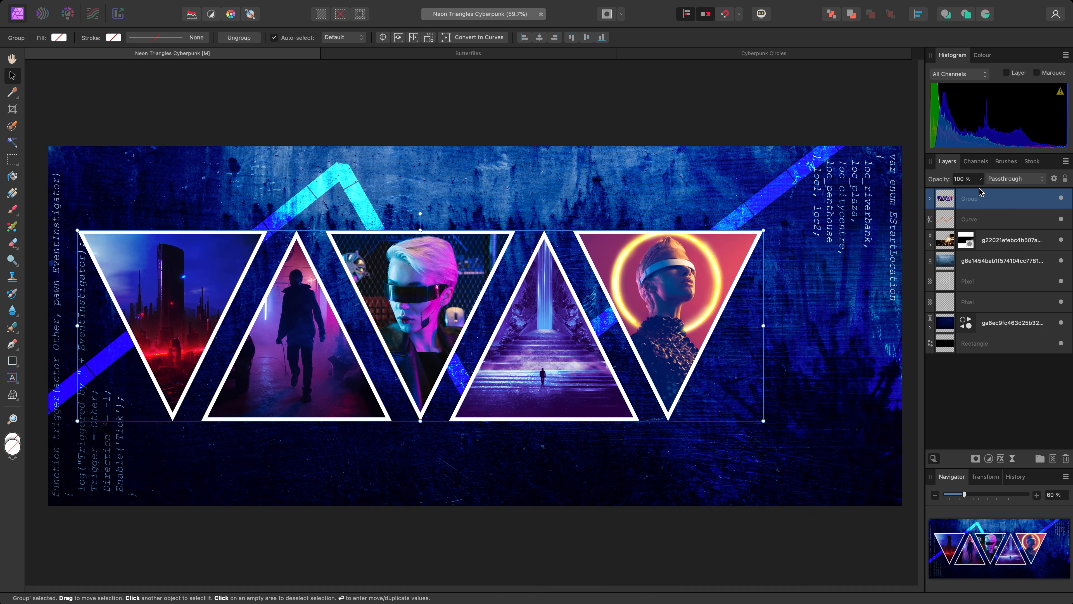
left_click(918, 17)
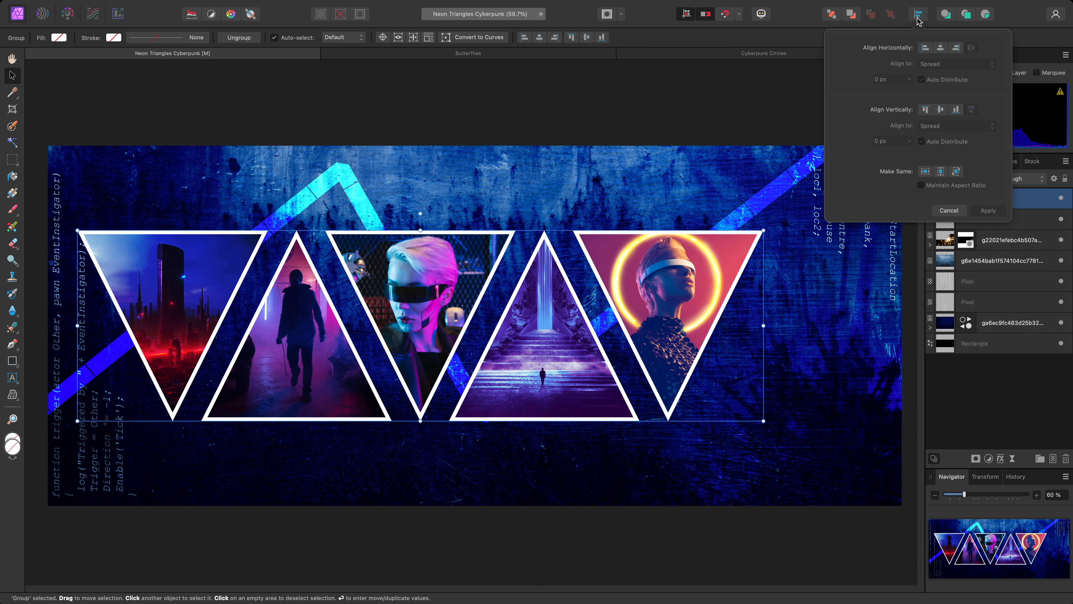
left_click(941, 48)
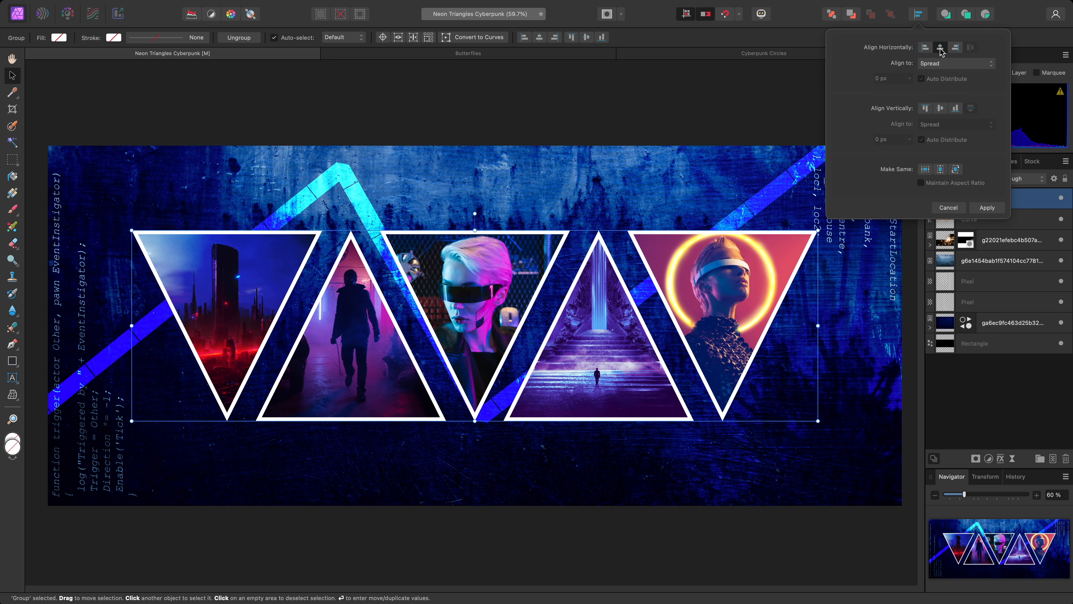
left_click(994, 210)
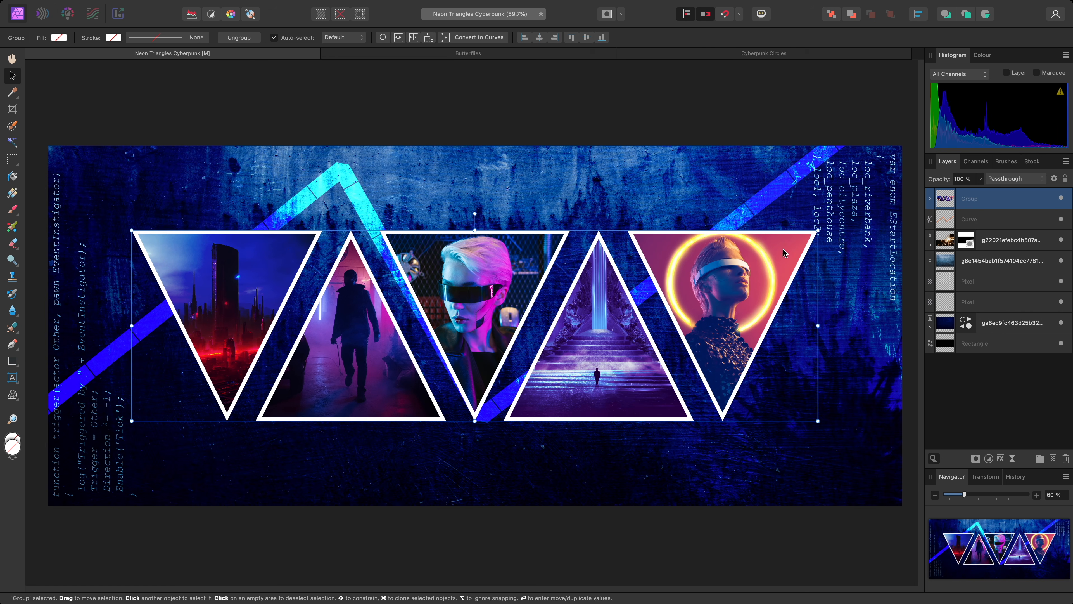
Switch to the Butterflies document and select the layers Butterfly 01 to Butterfly 08 with the Move tool.
left_click(525, 52)
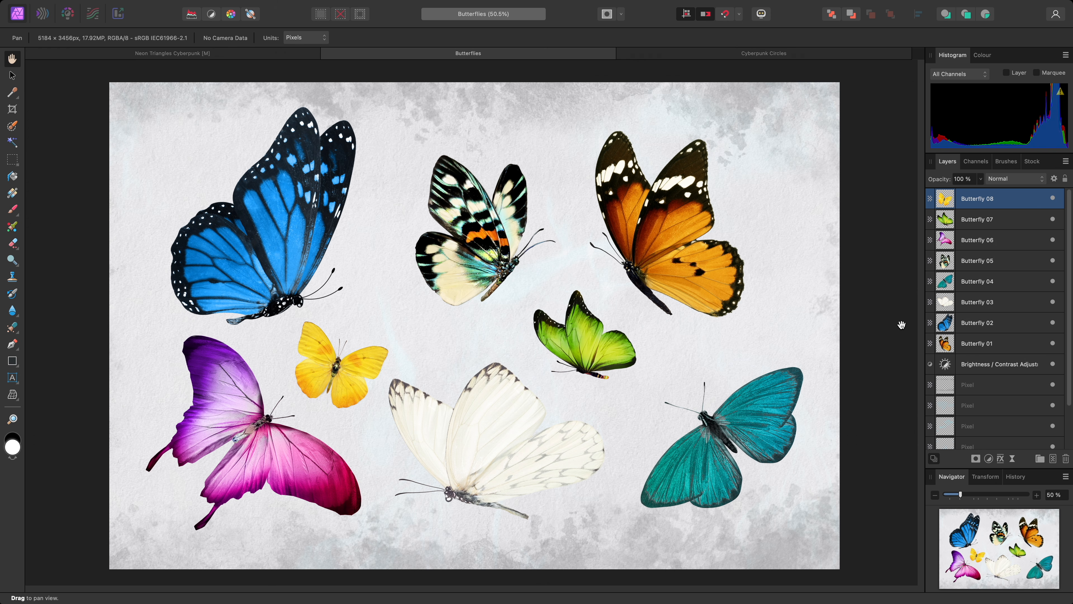
key("shift")
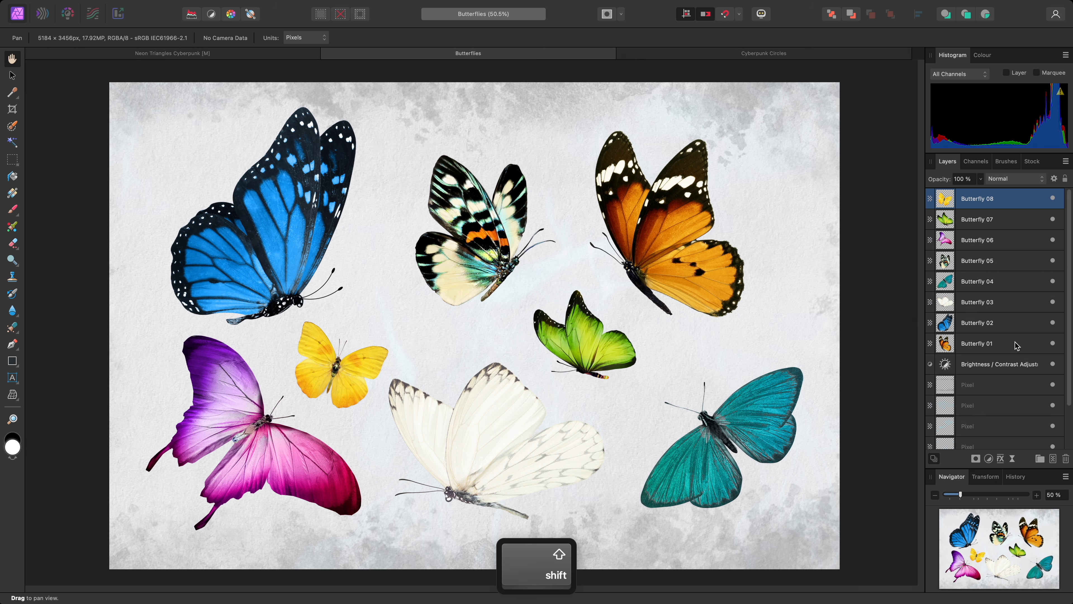
left_click(1017, 346, "shift")
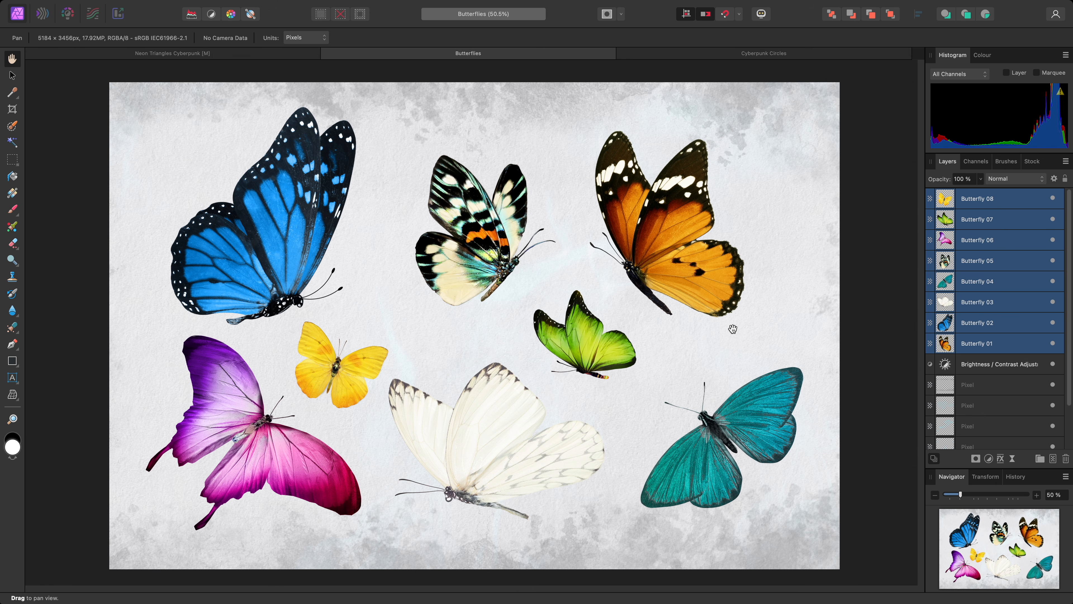
key("v")
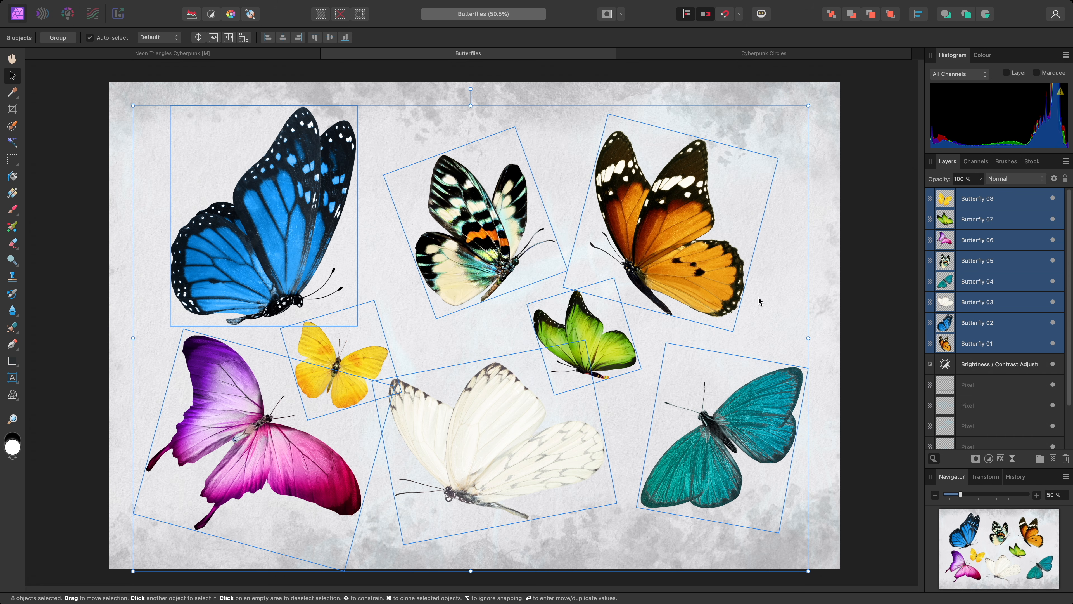
Try making all eight butterflies the same height with Maintain Aspect Ratio on, and cancel the change.
left_click(919, 14)
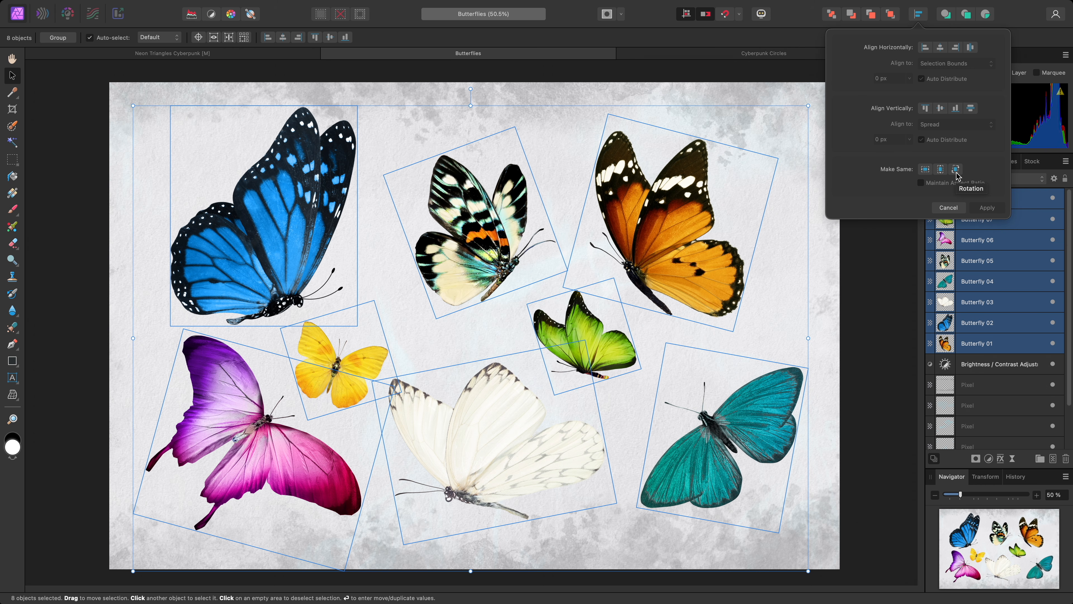
left_click(942, 170)
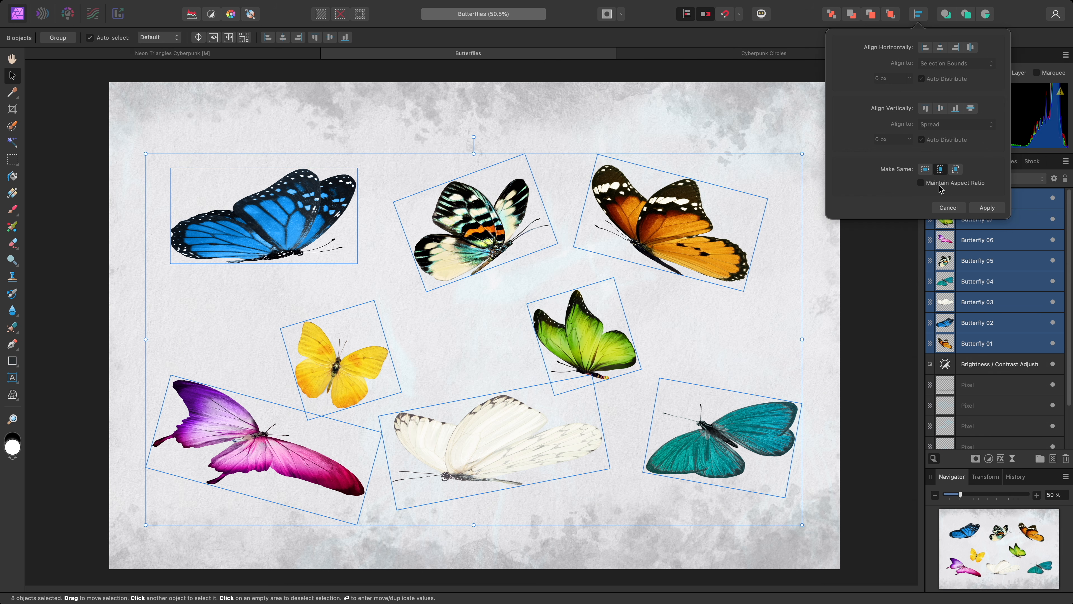
left_click(940, 183)
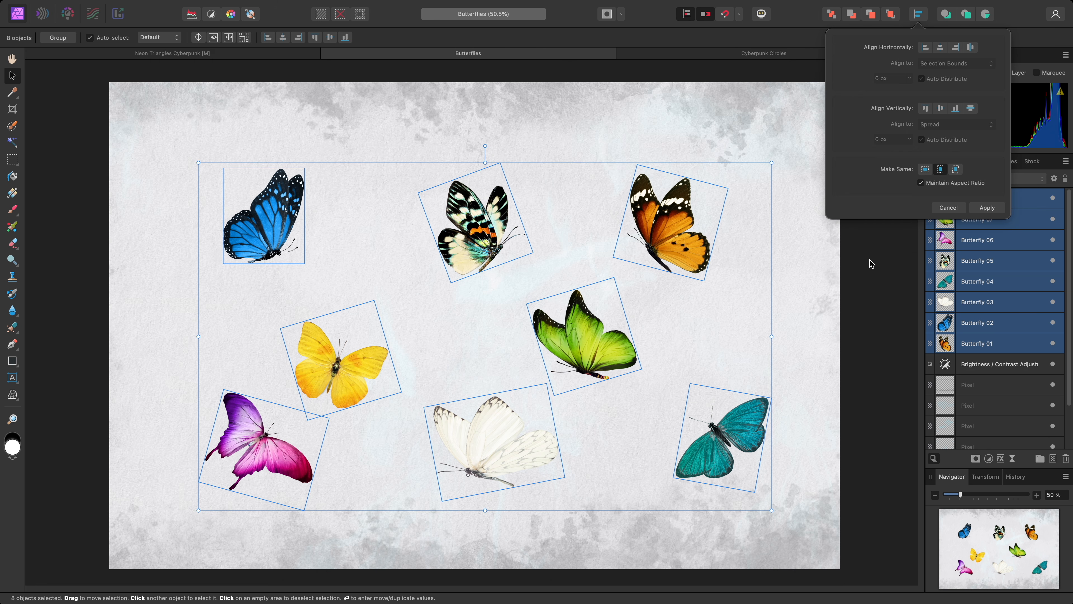
left_click(945, 210)
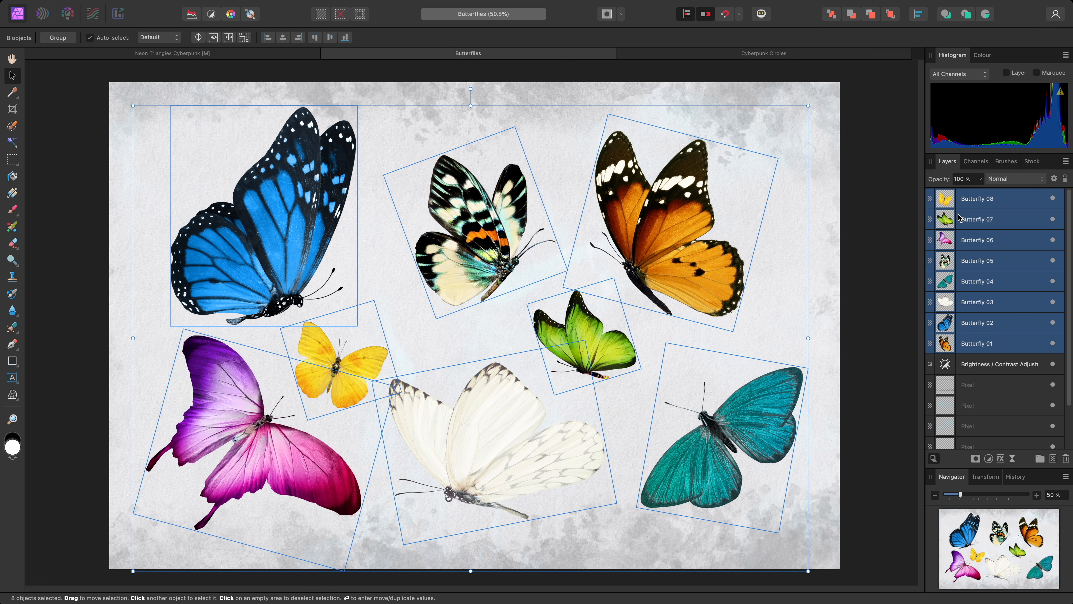
Set Butterfly 04 as the key object and make all eight butterflies its height with Maintain Aspect Ratio on.
left_click(1004, 286, "alt")
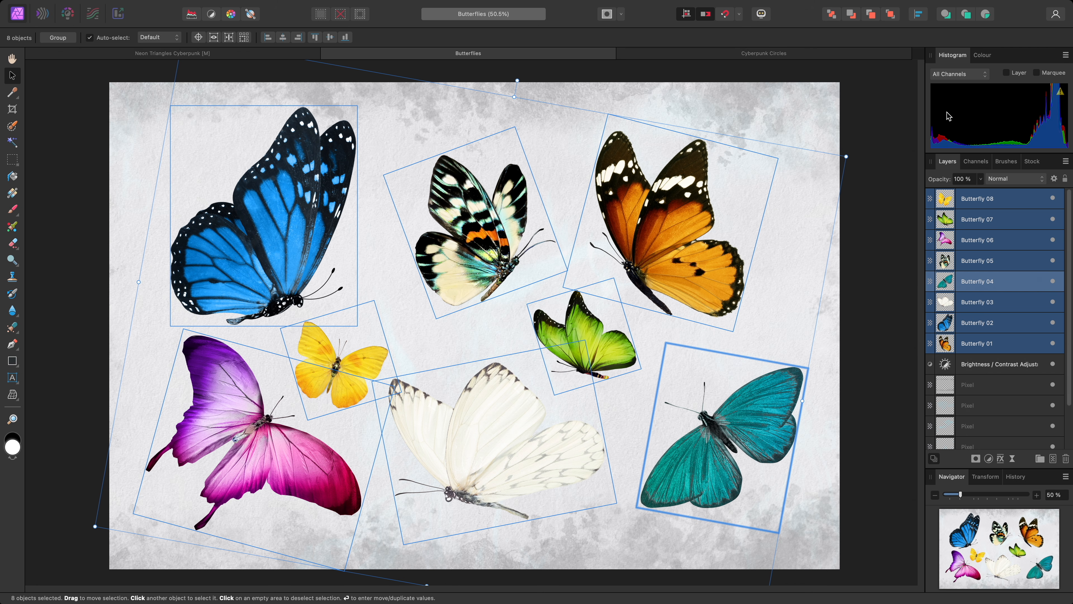
left_click(921, 19)
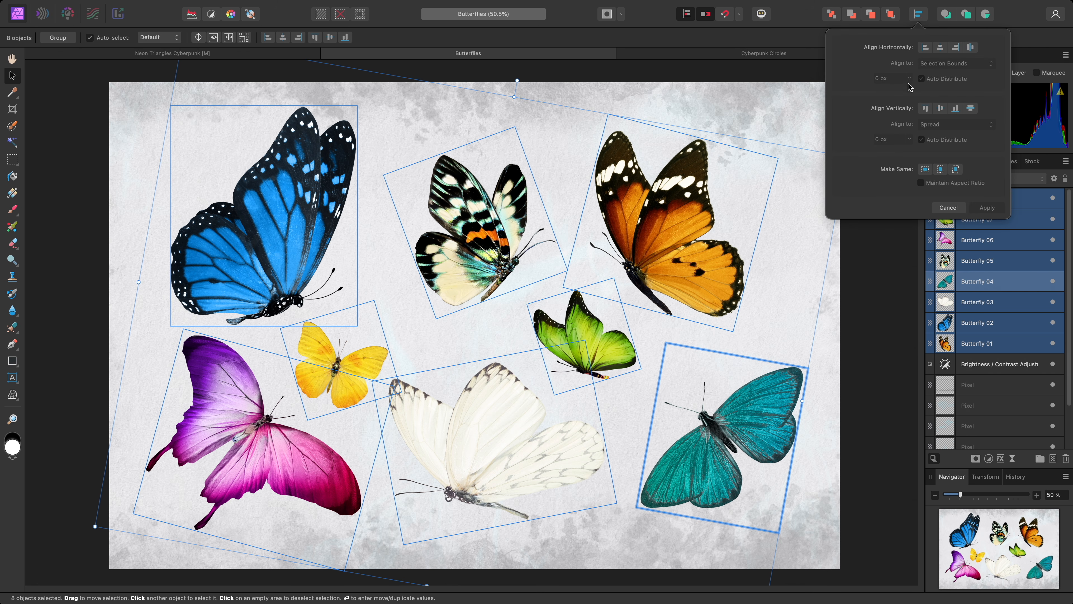
left_click(941, 170)
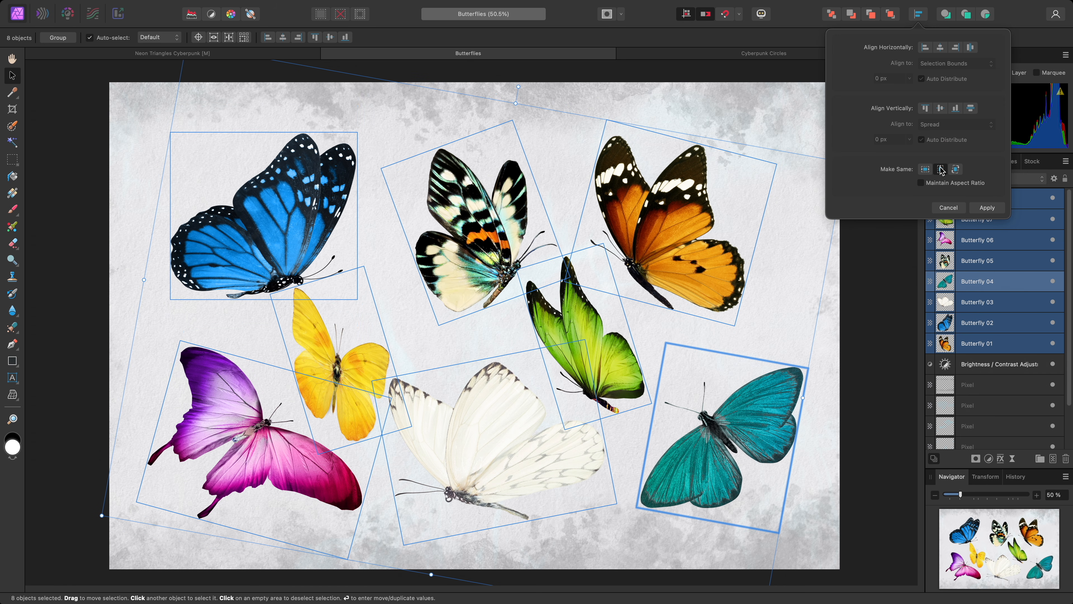
left_click(942, 184)
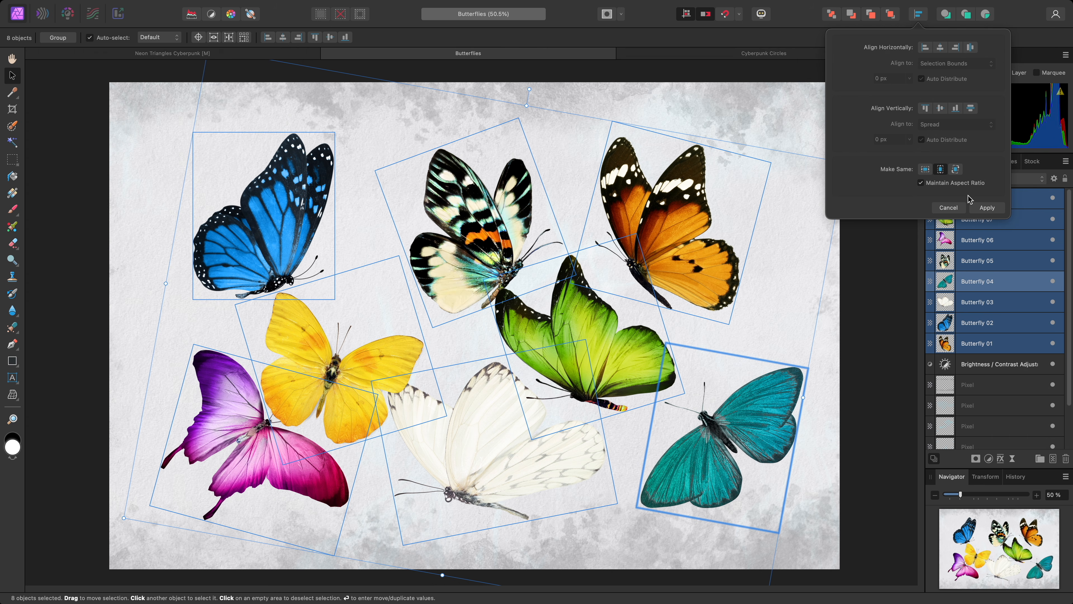
left_click(980, 207)
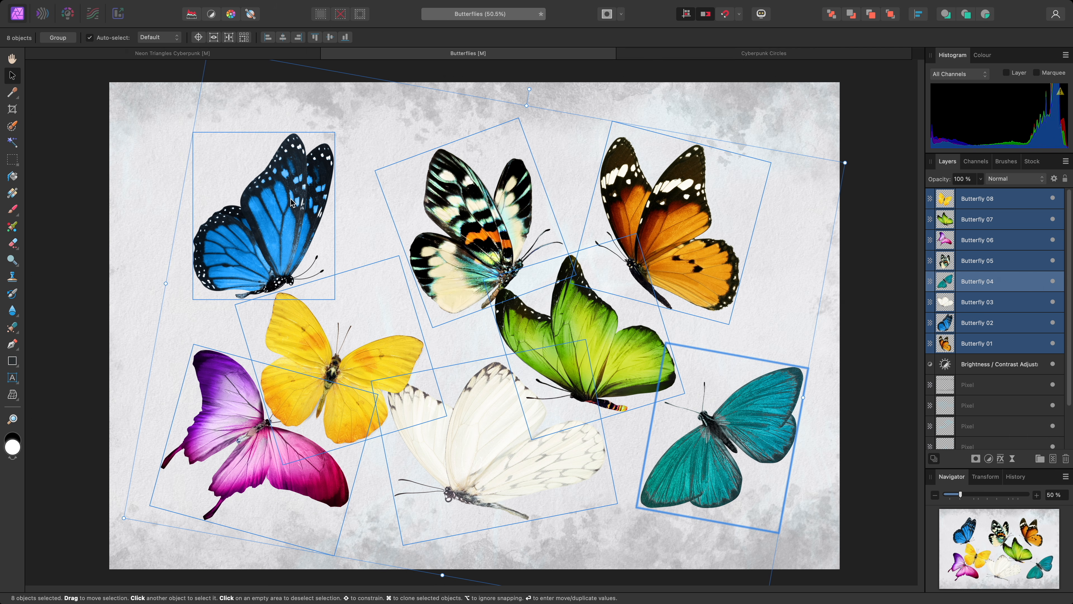
Set Butterfly 02 as the key object, match all butterflies to its rotation, and switch to the Pan tool.
left_click(280, 211, "alt")
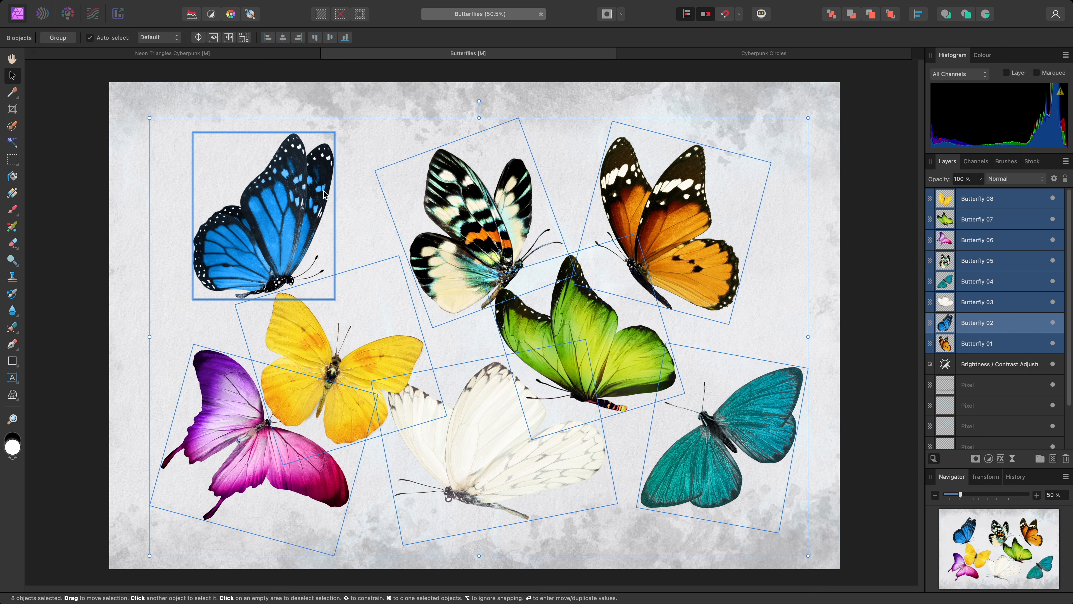
left_click(919, 18)
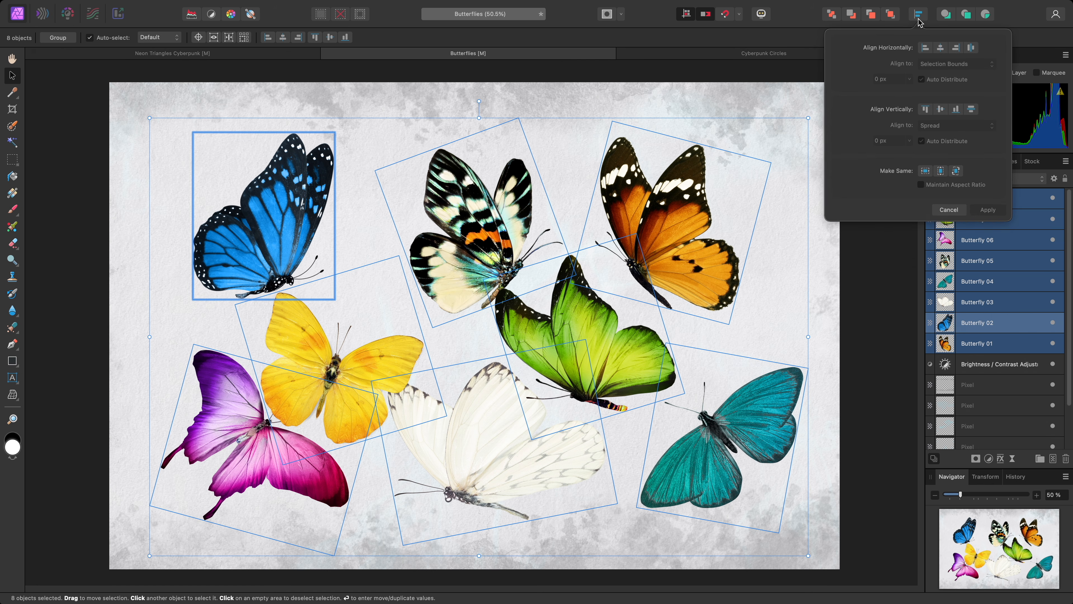
left_click(957, 169)
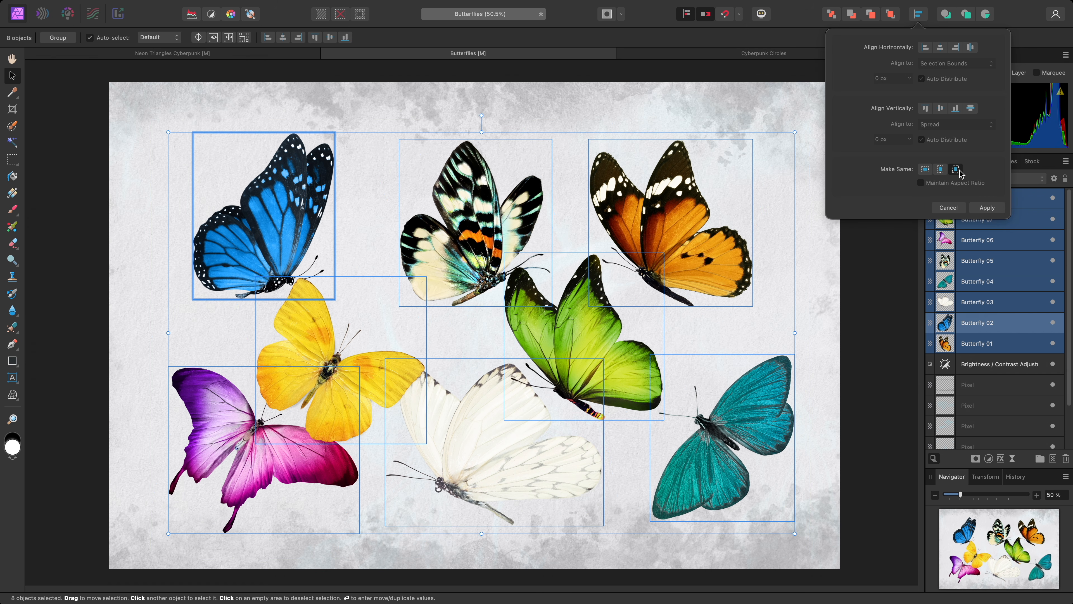
left_click(986, 209)
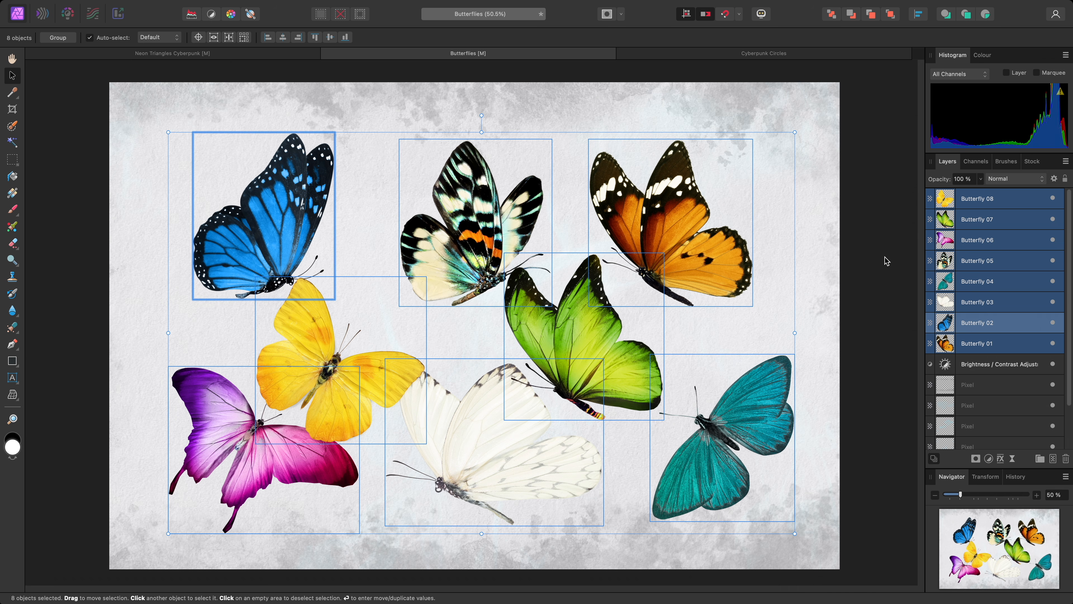
key("h")
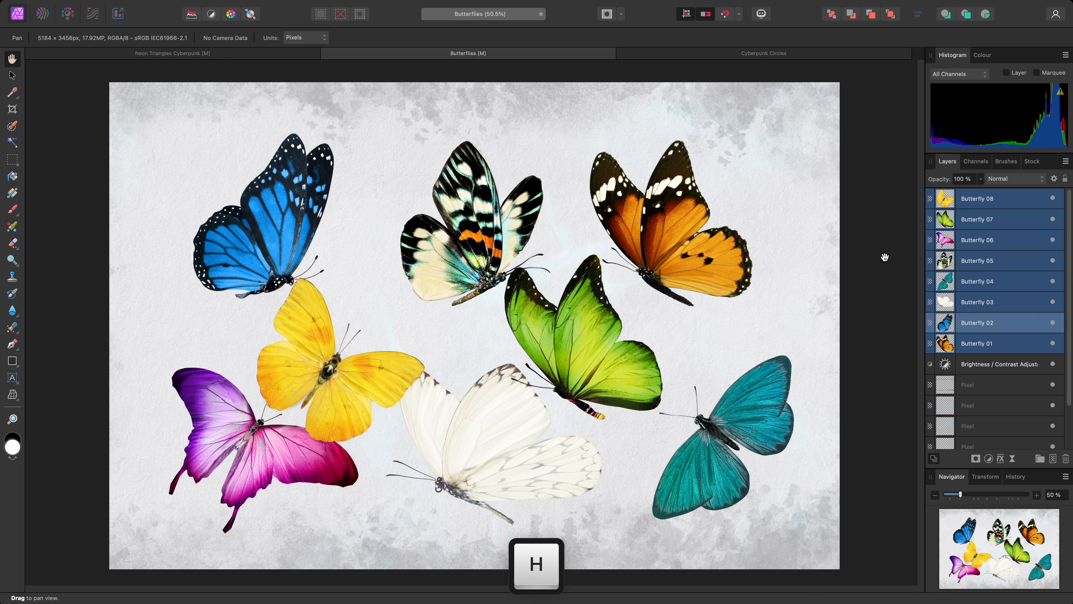
Switch to the Cyberpunk Circles document and select the layers 01 to 05 with the Move tool.
left_click(816, 56)
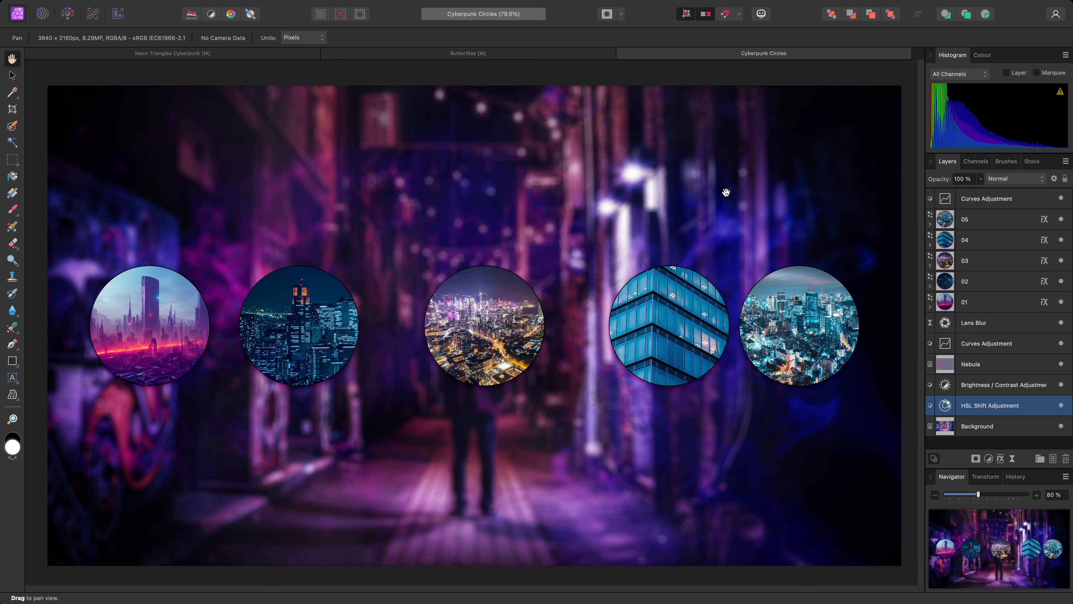
left_click(994, 222)
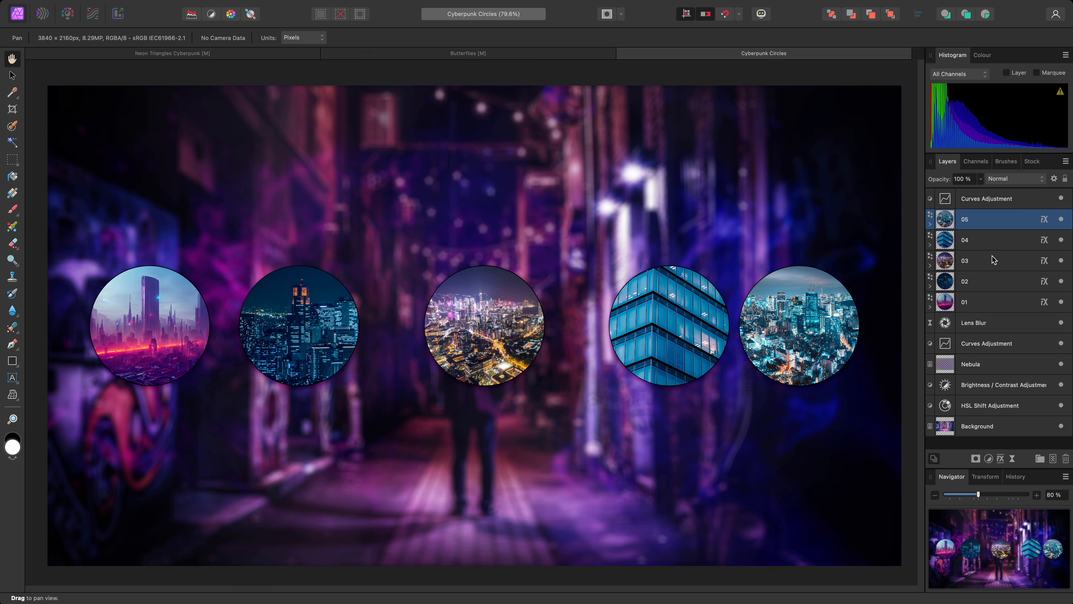
left_click(988, 305, "shift")
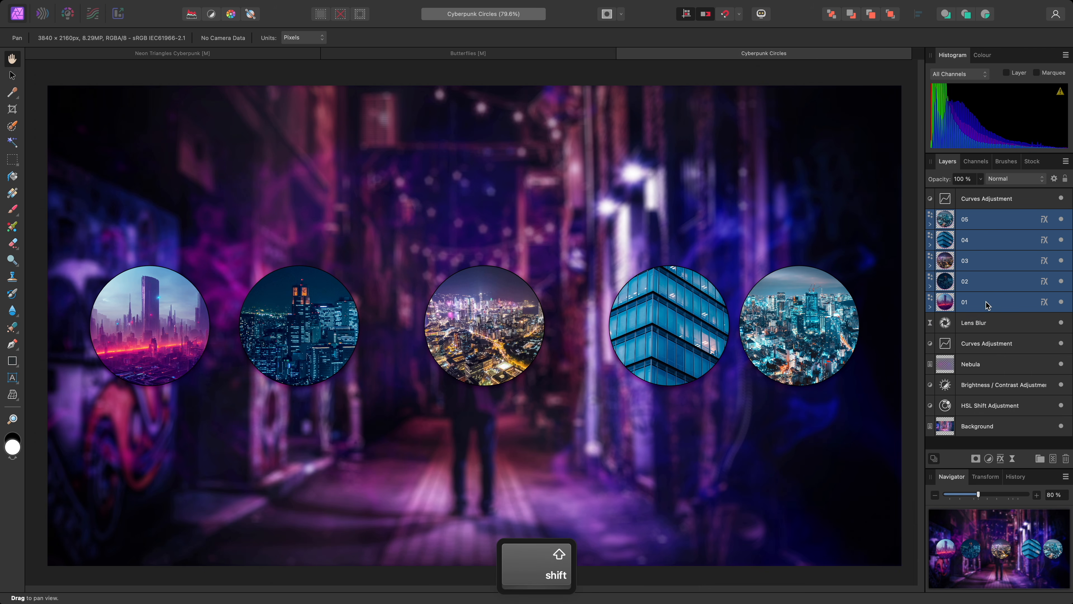
key("v")
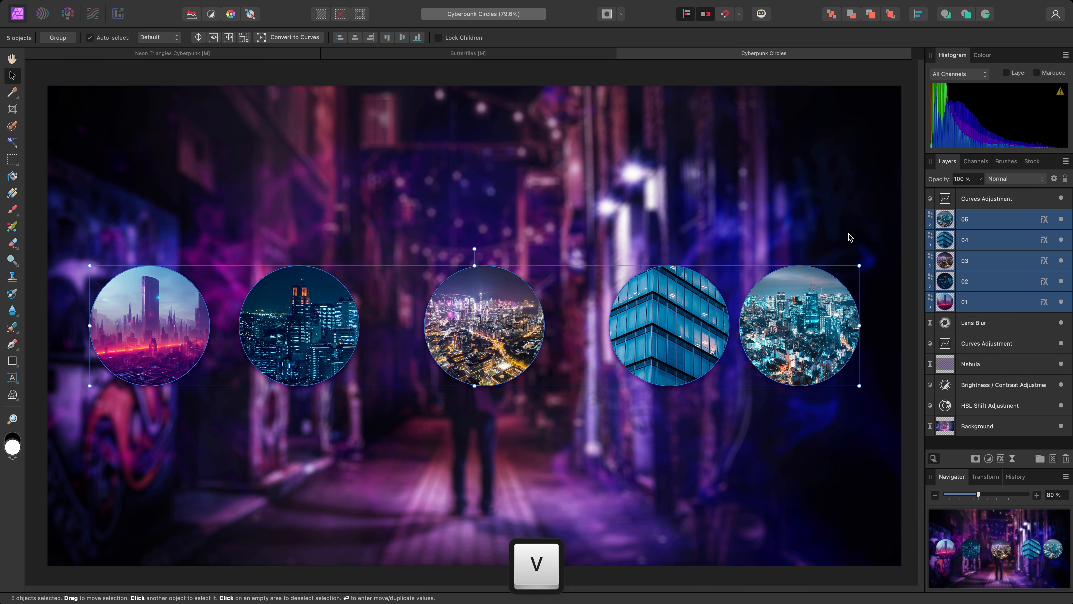
Try spacing the five circles horizontally with Auto Distribute on and no key object.
left_click(917, 18)
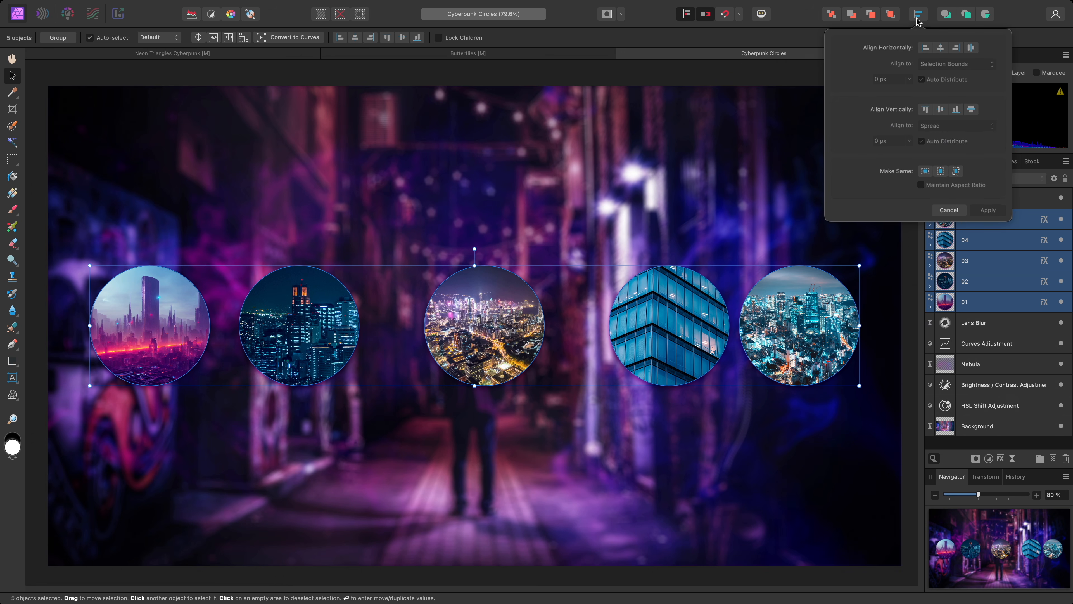
left_click(970, 47)
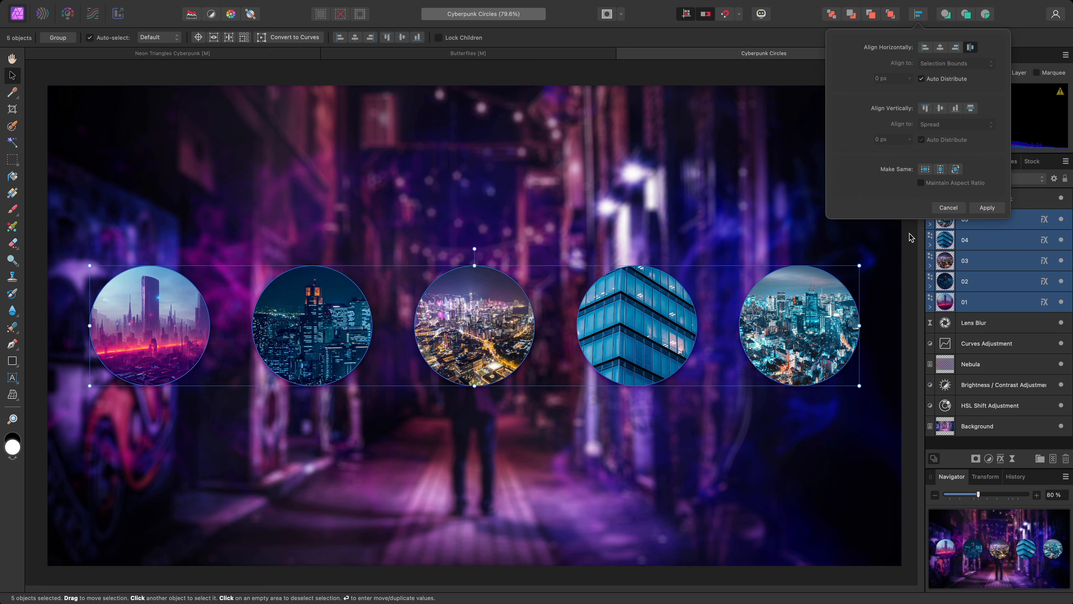
left_click(987, 207)
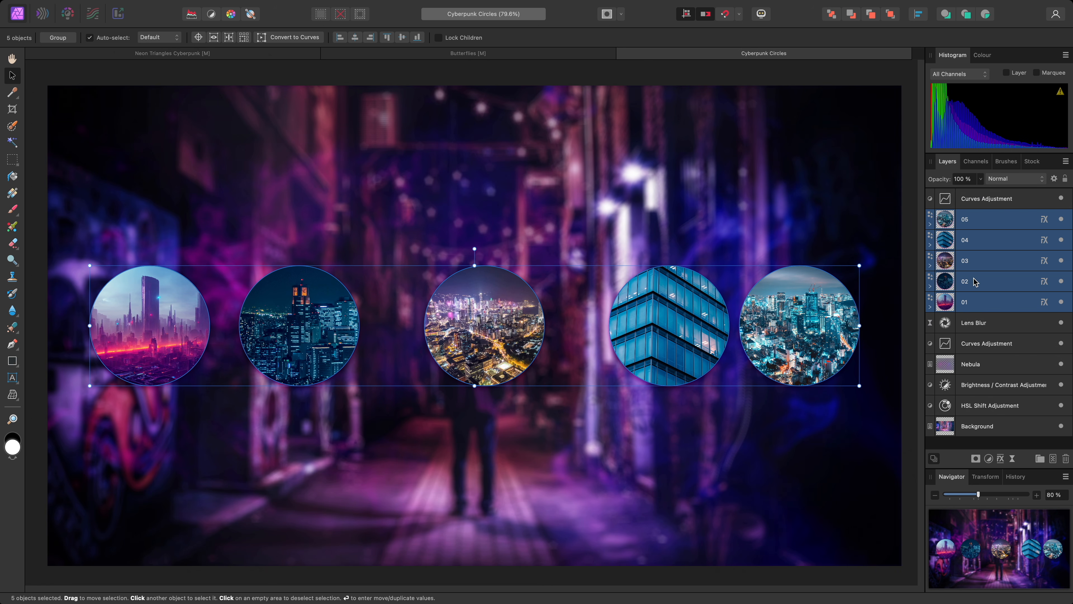
Set circle 02 as the key object, try spacing the circles horizontally from it, and cancel the change.
key("alt")
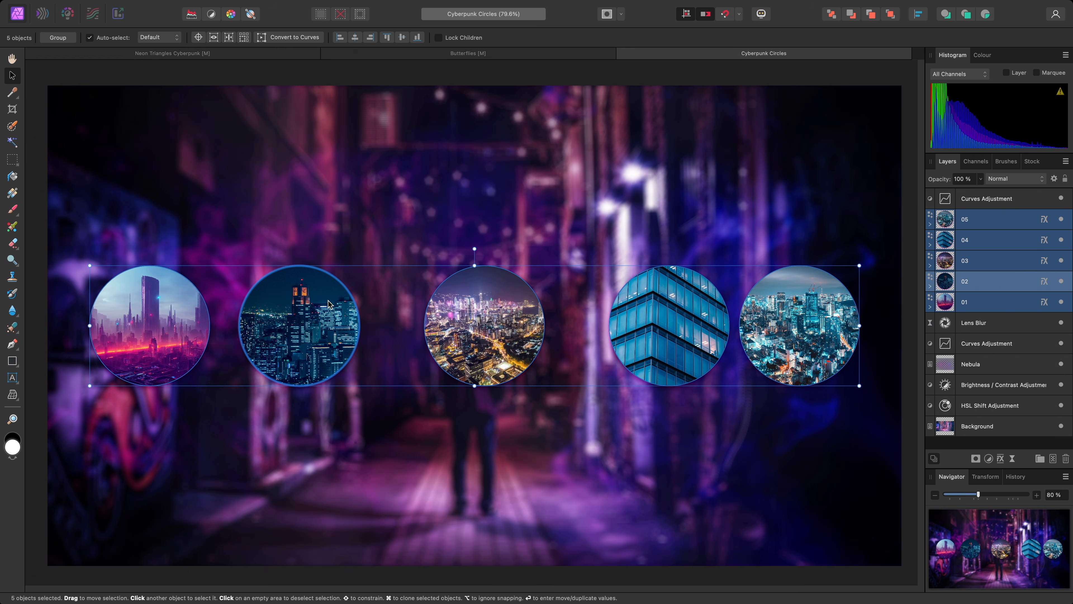
left_click(918, 15)
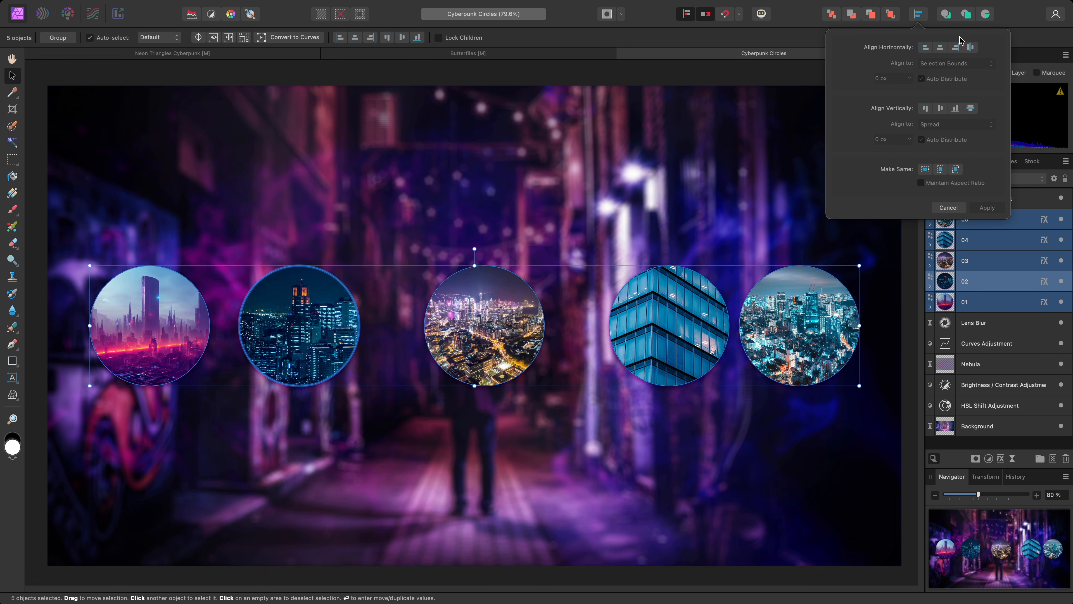
left_click(971, 47)
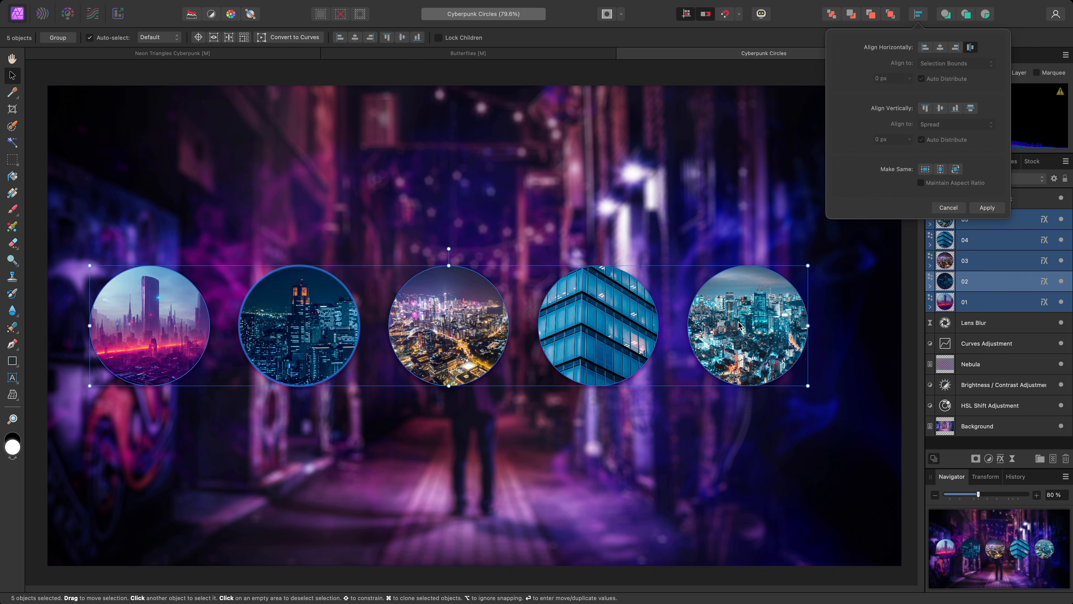
left_click(947, 207)
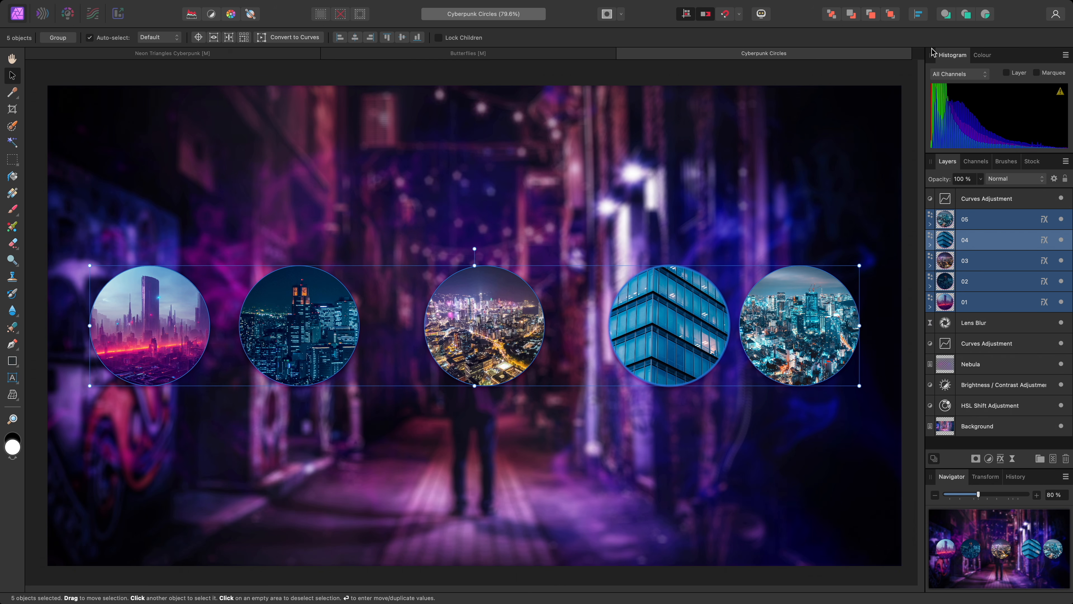
Try spacing the circles horizontally with circle 04 as the key object, and cancel the change.
left_click(918, 16)
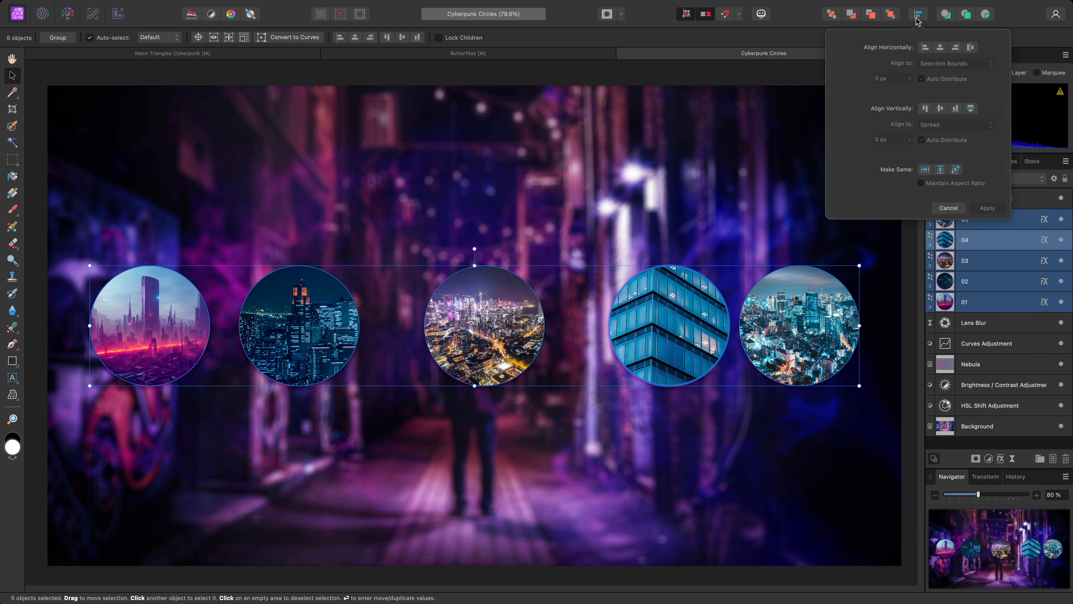
left_click(970, 50)
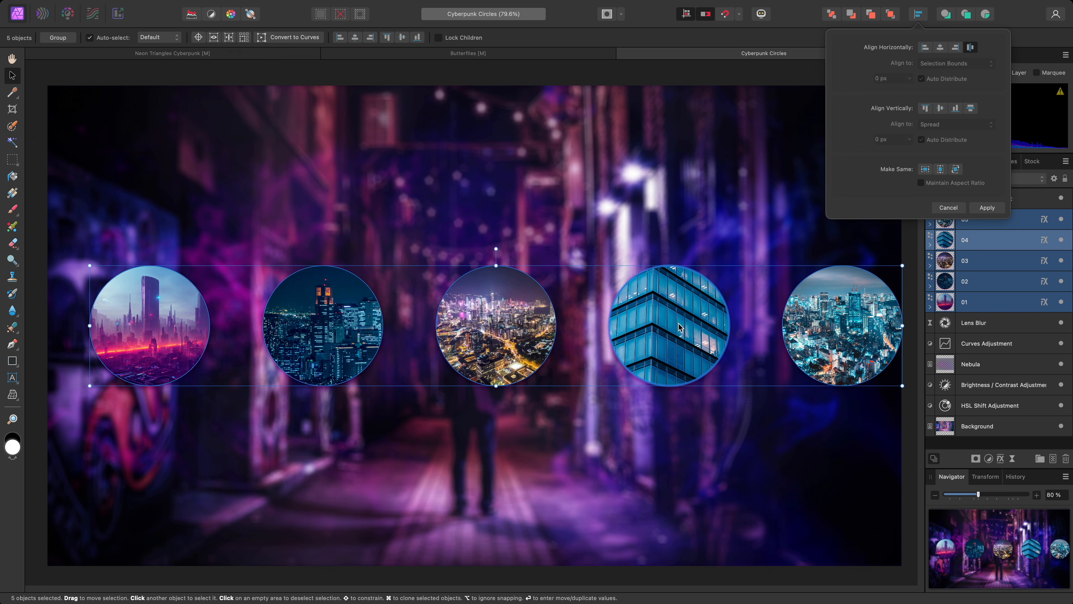
left_click(948, 208)
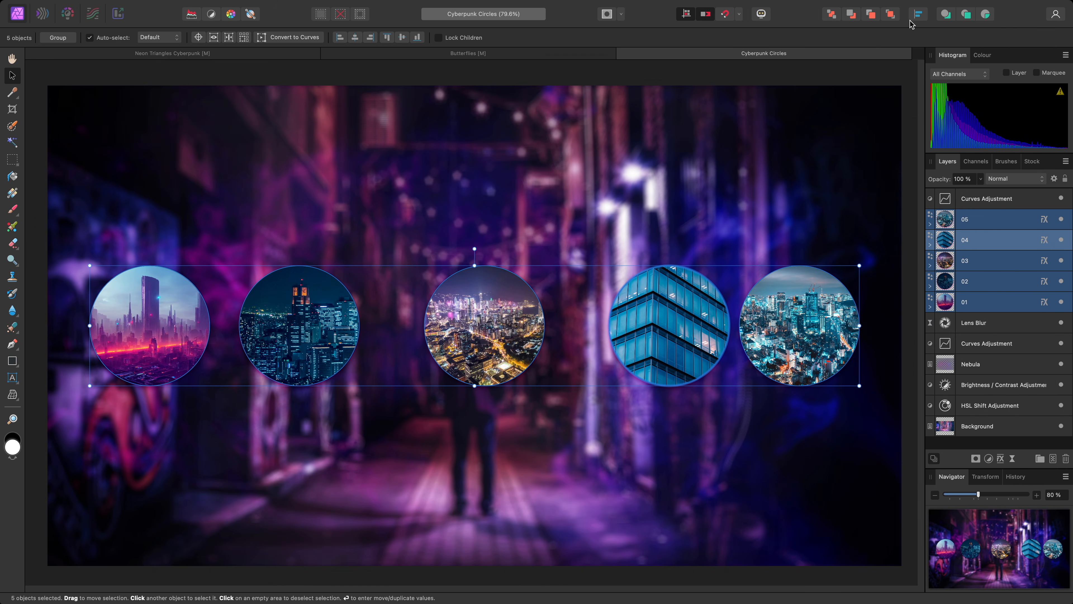
Space the five circles horizontally using the gap between key object 04 and circle 05, and apply it.
left_click(918, 14)
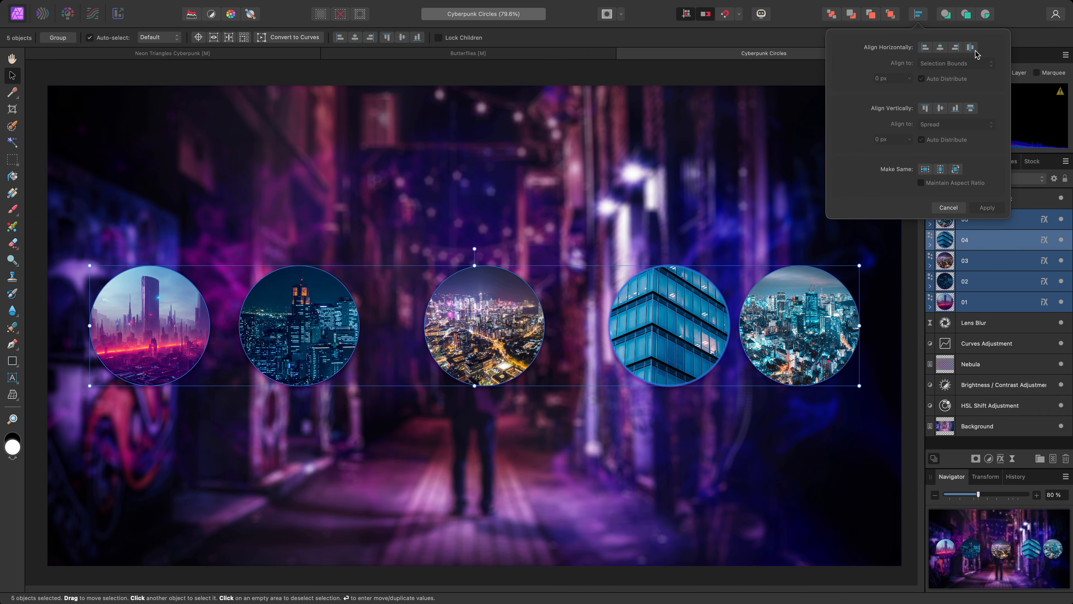
key("alt")
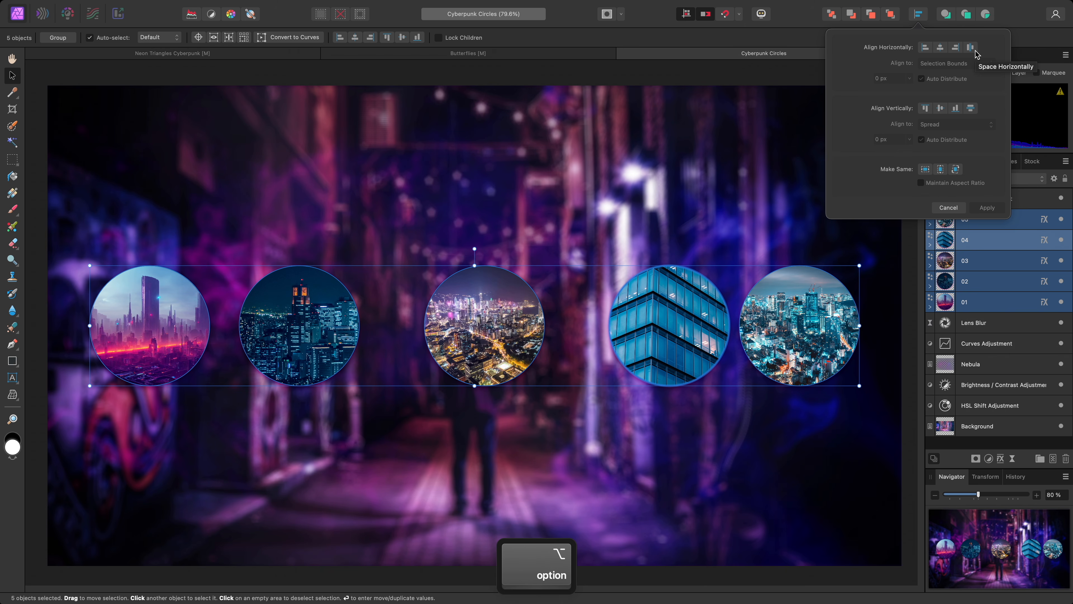
left_click(971, 47)
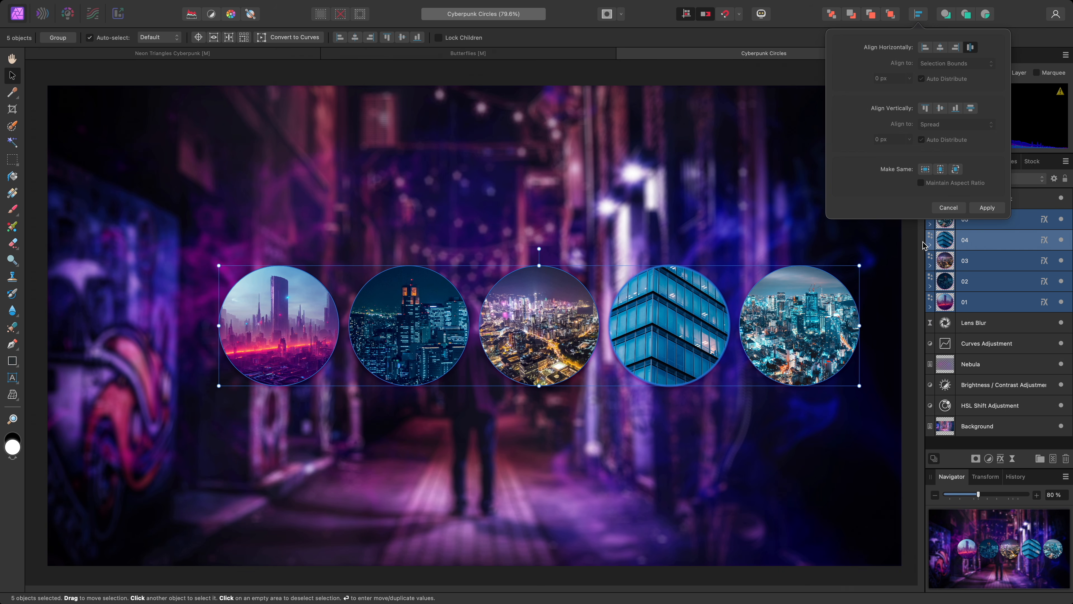
left_click(977, 208)
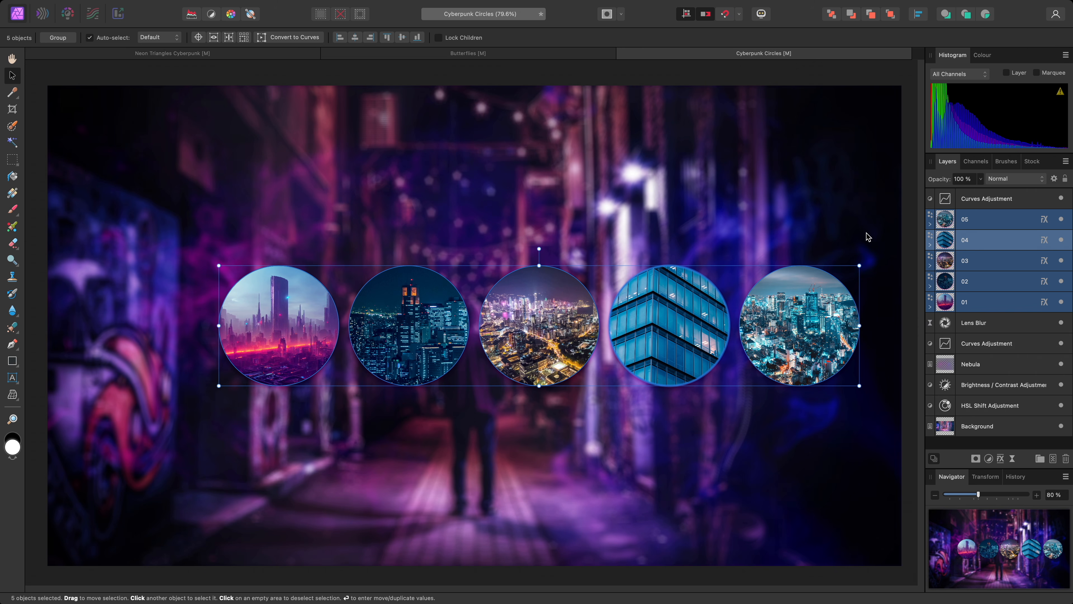
Enable snapping, move the row of circles to the horizontal centre of the document, and switch to the Pan tool.
left_click(727, 22)
left_click_drag(685, 301, 623, 299)
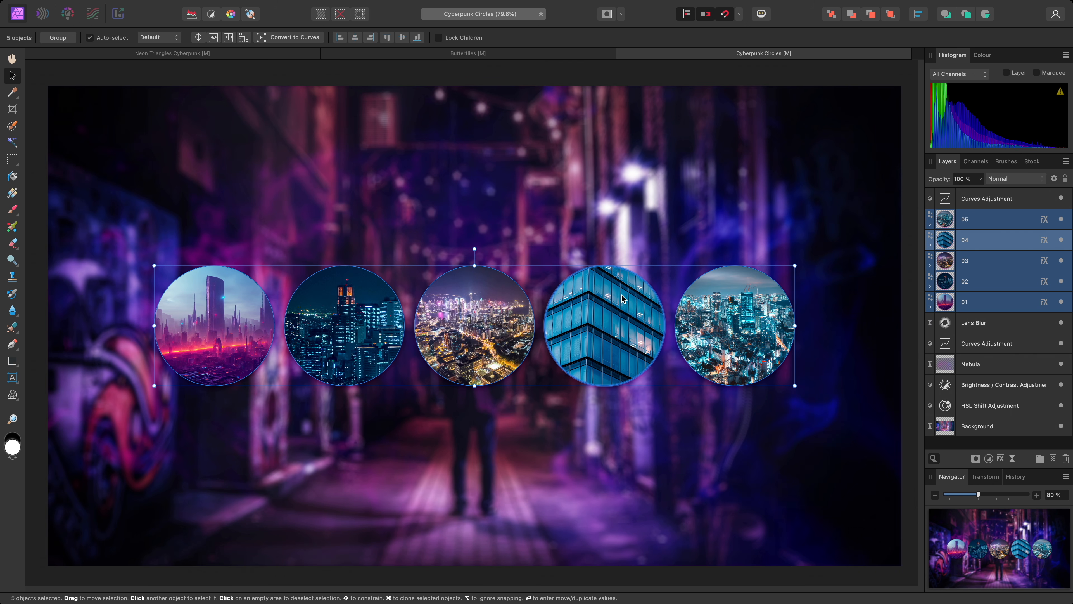
key("h")
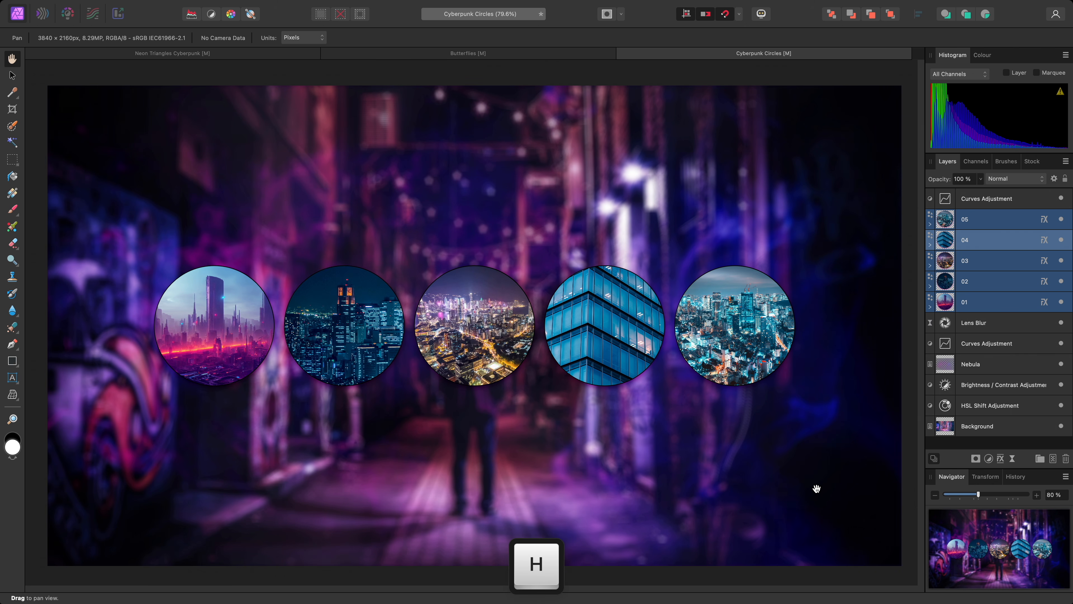